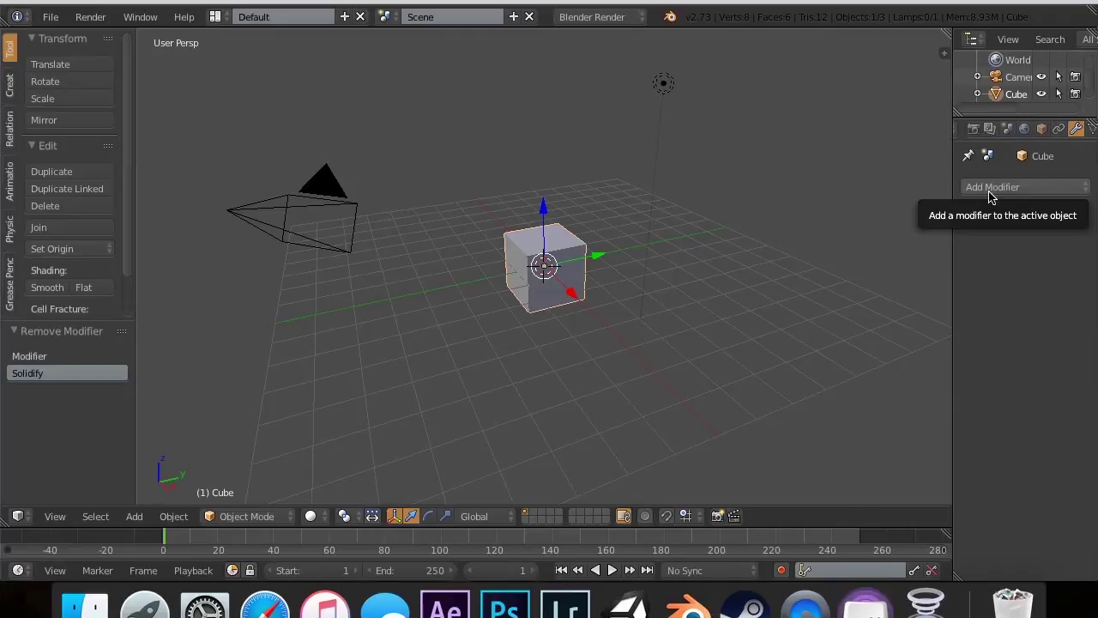
Step: Add a Solidify modifier to the cube
left_click(991, 187)
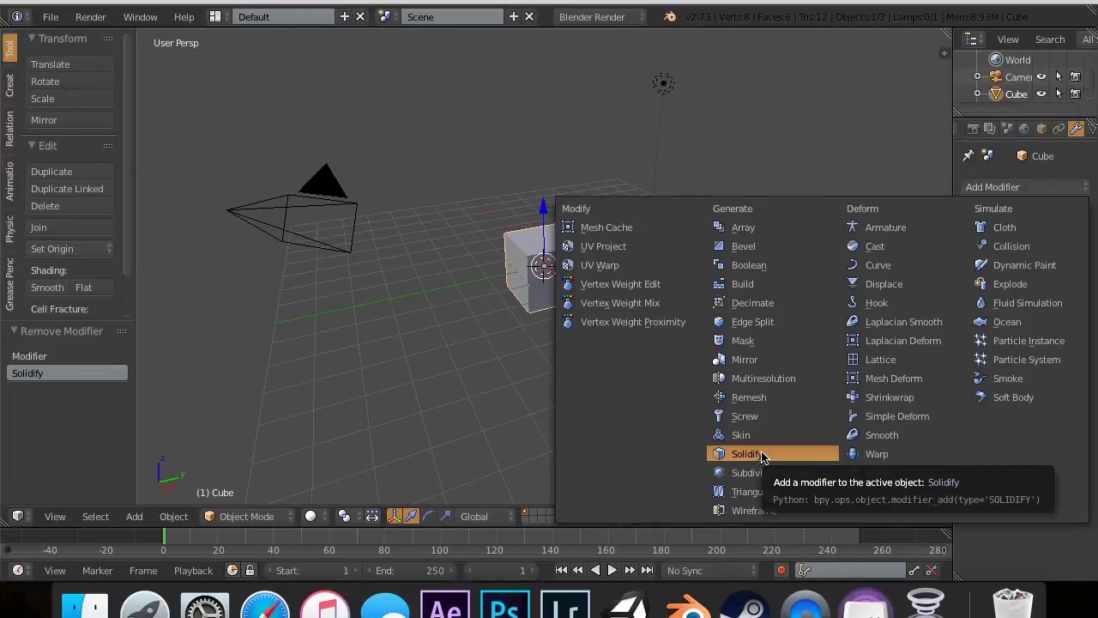
left_click(1036, 189)
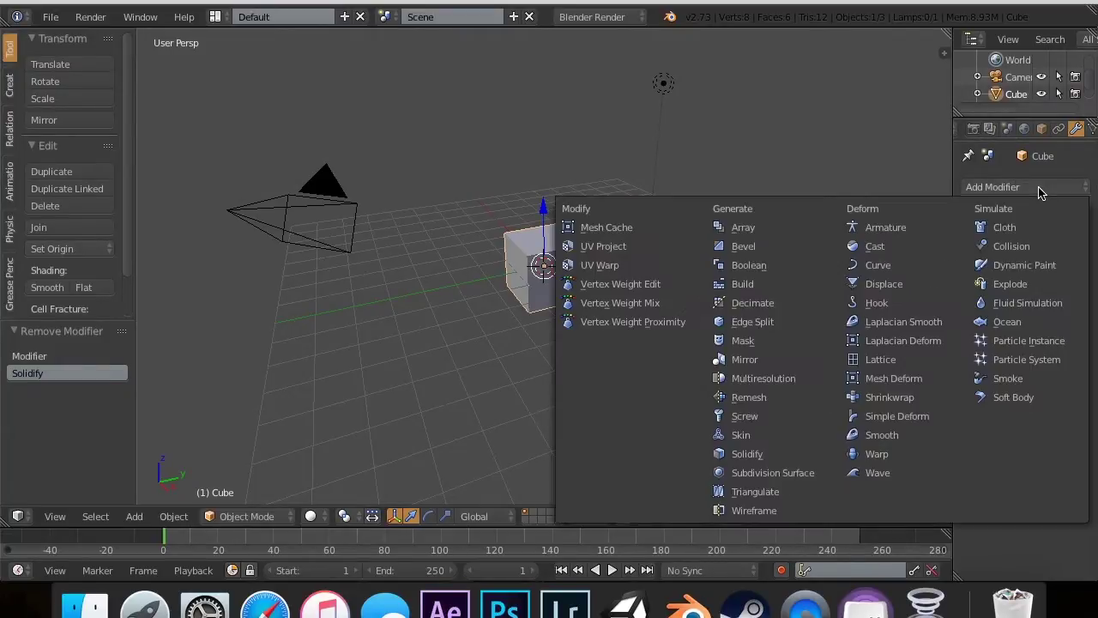
left_click(743, 455)
scroll(549, 309, "up", 5)
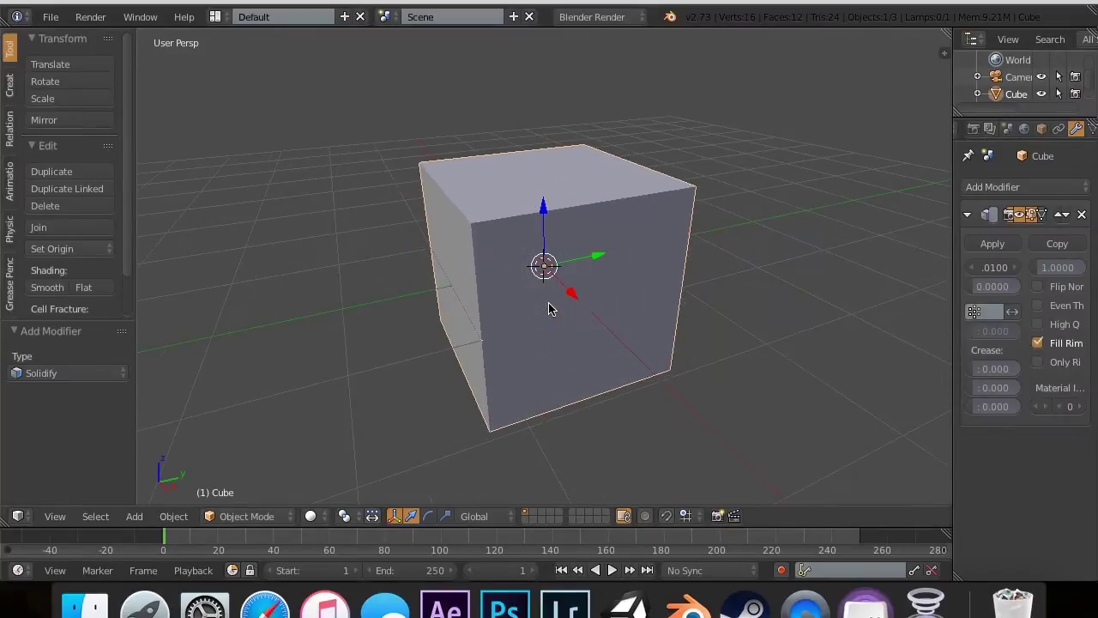
scroll(549, 309, "right", 5)
scroll(549, 308, "up", 5)
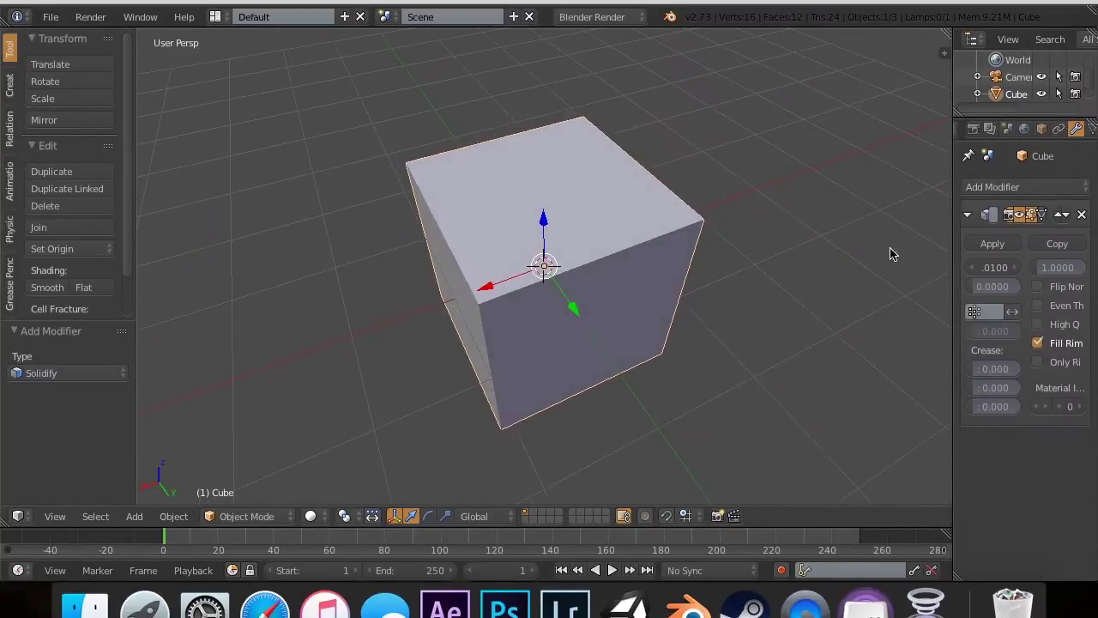
Step: Try Solidify thickness values up to about 0.897, undo the last change and remove the modifier
left_click_drag(992, 267, 1016, 267)
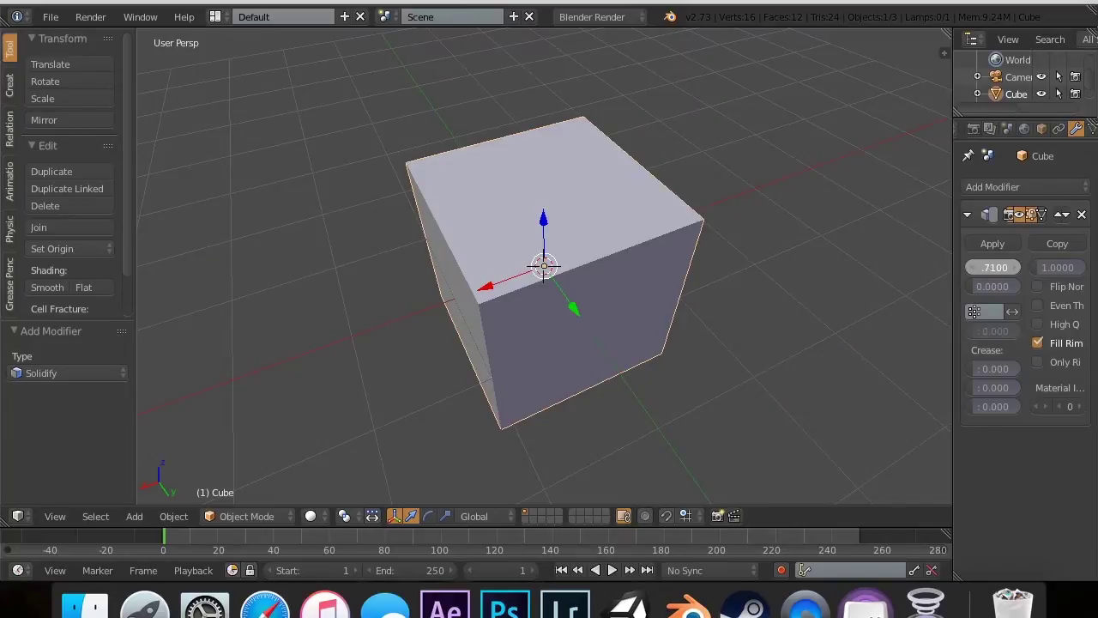
mouse_move(993, 267)
left_mouse_down()
mouse_move(1082, 267)
mouse_move(965, 267)
mouse_move(1023, 273)
mouse_move(1002, 272)
left_mouse_up()
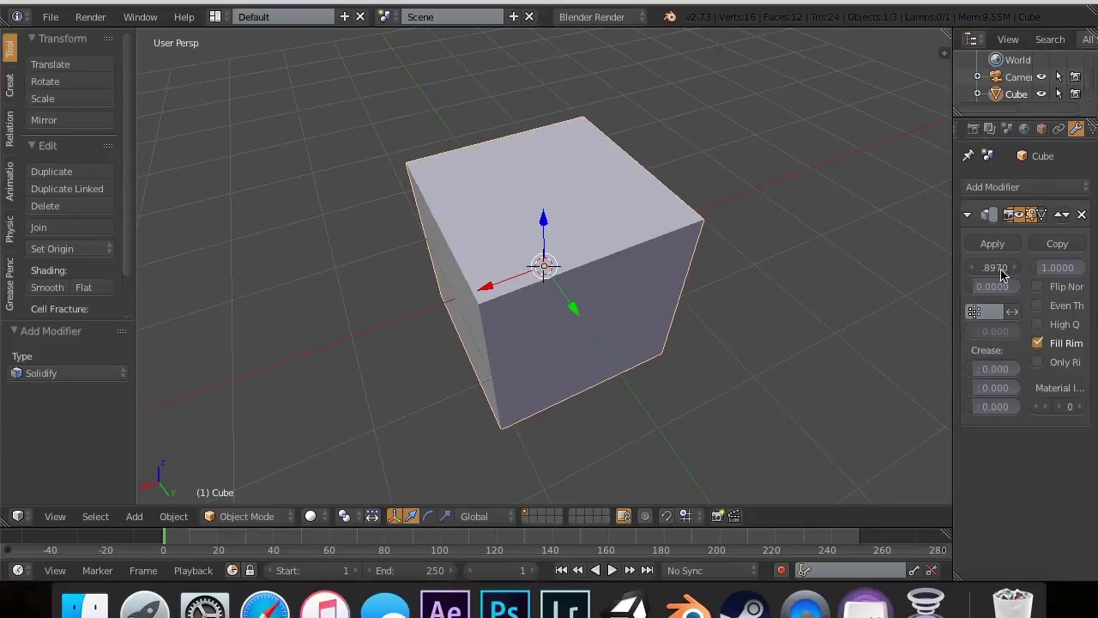
key("super+z")
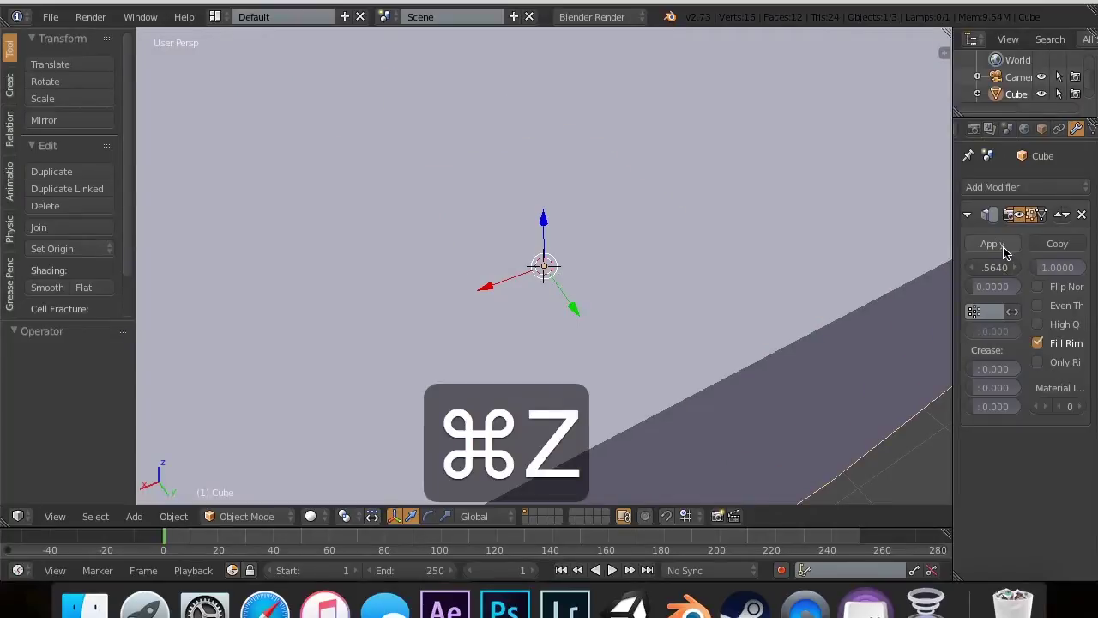
left_click(1082, 215)
Step: Add a new Solidify modifier to the cube and raise its thickness to about 4.607
left_click(1025, 186)
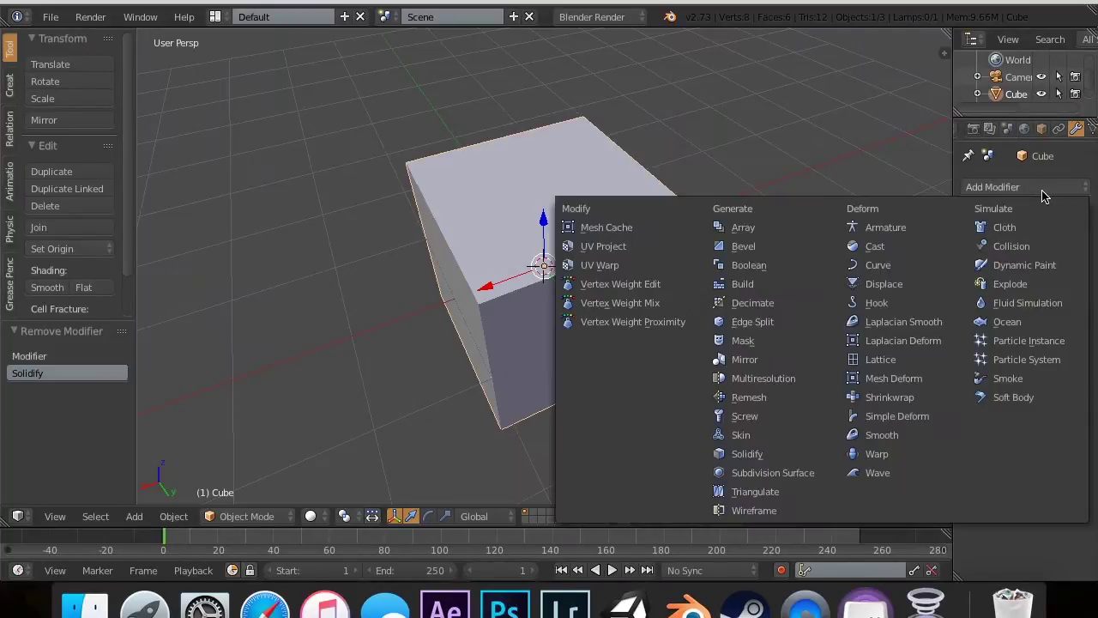
left_click(762, 453)
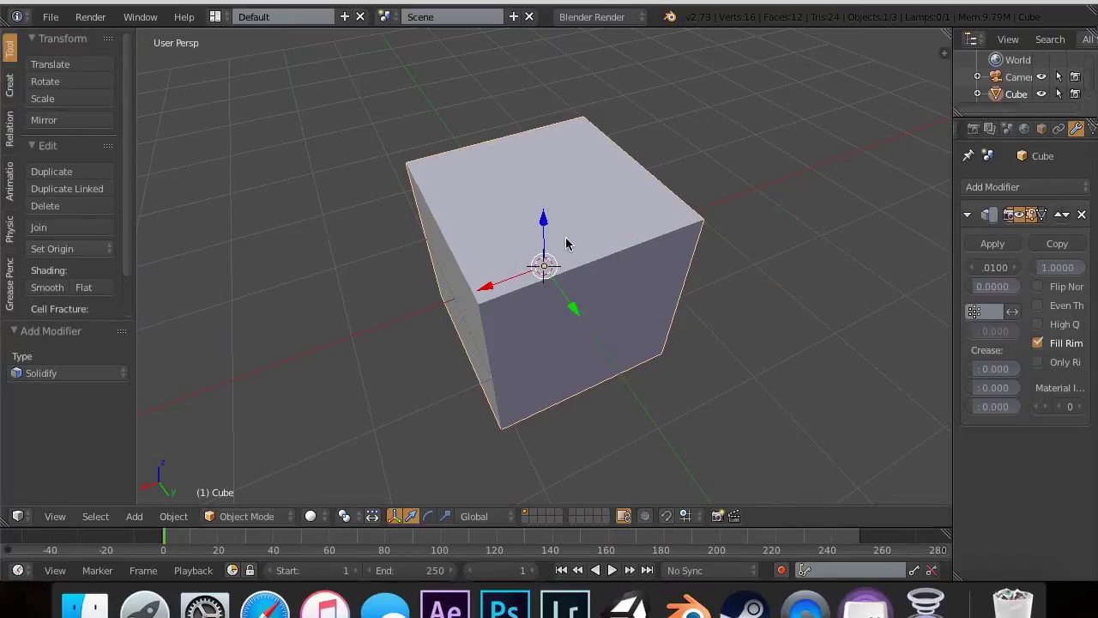
left_click_drag(995, 267, 1068, 267)
left_click_drag(994, 267, 1055, 268)
Step: Set the Solidify modifier's thickness to 0
left_click(984, 263)
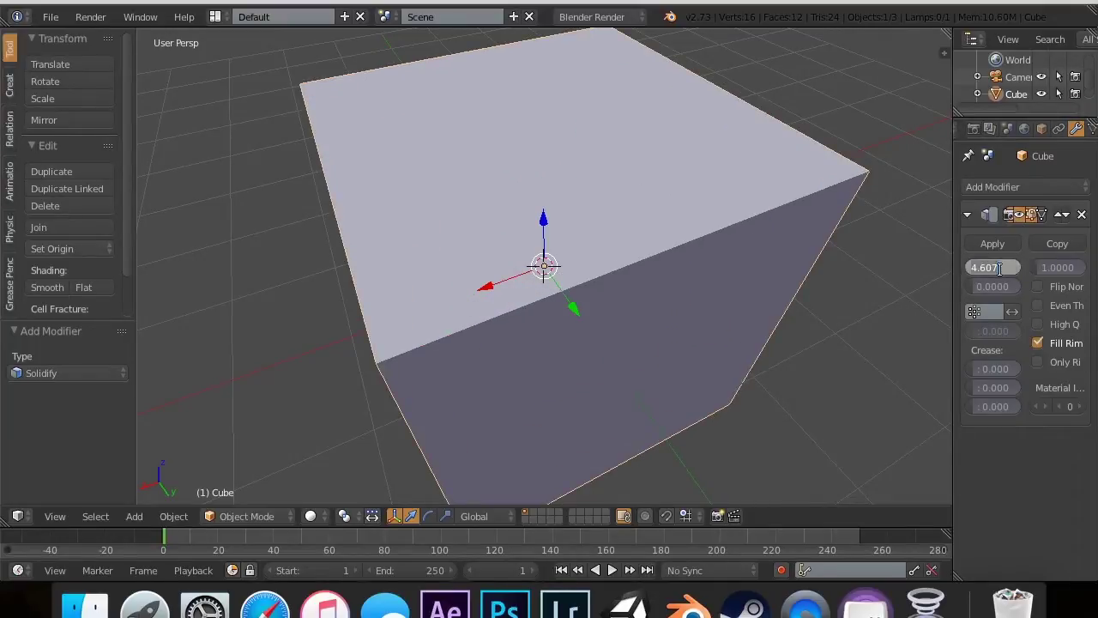
left_click(1001, 269)
key("BackSpace")
key("BackSpace")
key("BackSpace")
key("BackSpace")
key("BackSpace")
key("BackSpace")
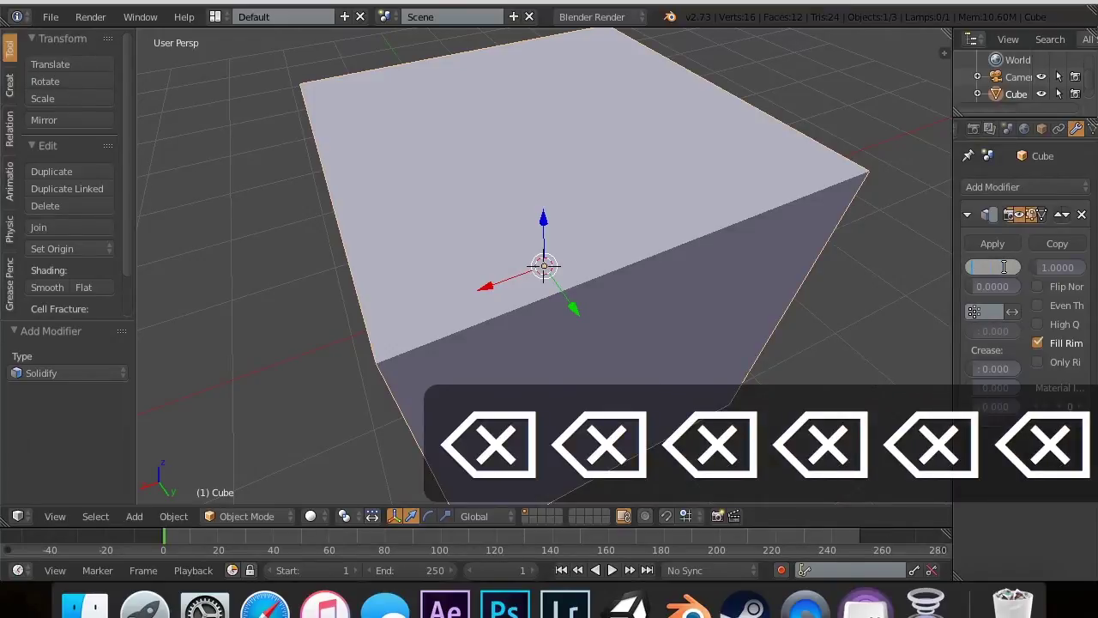
type("0")
key("Return")
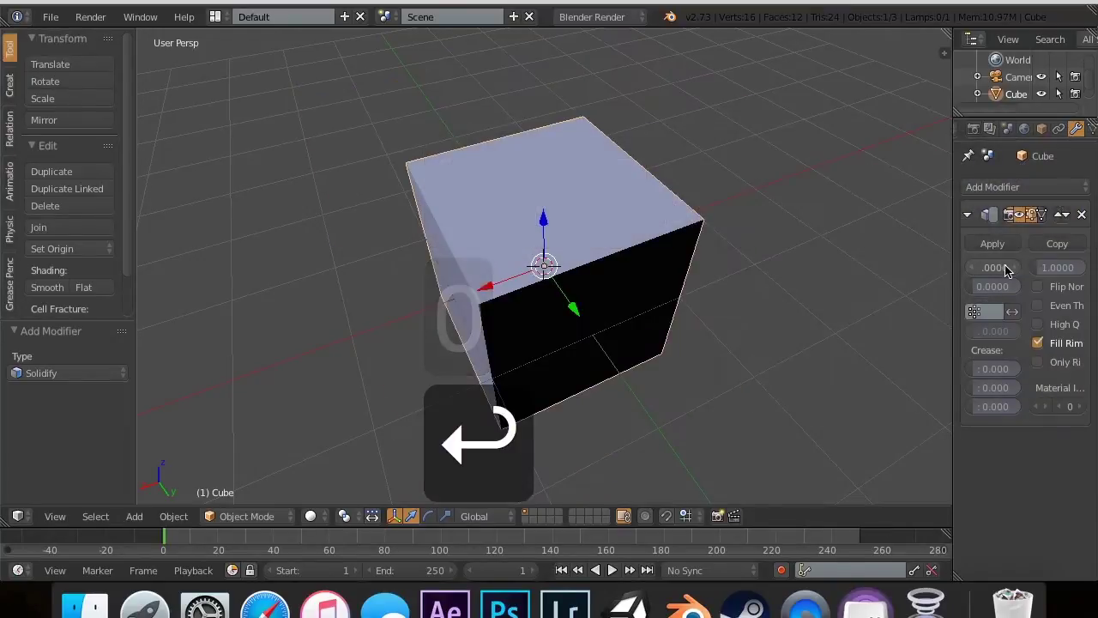
Step: Set the Solidify modifier's thickness to 0.1
left_click(1004, 267)
type(".1")
key("Return")
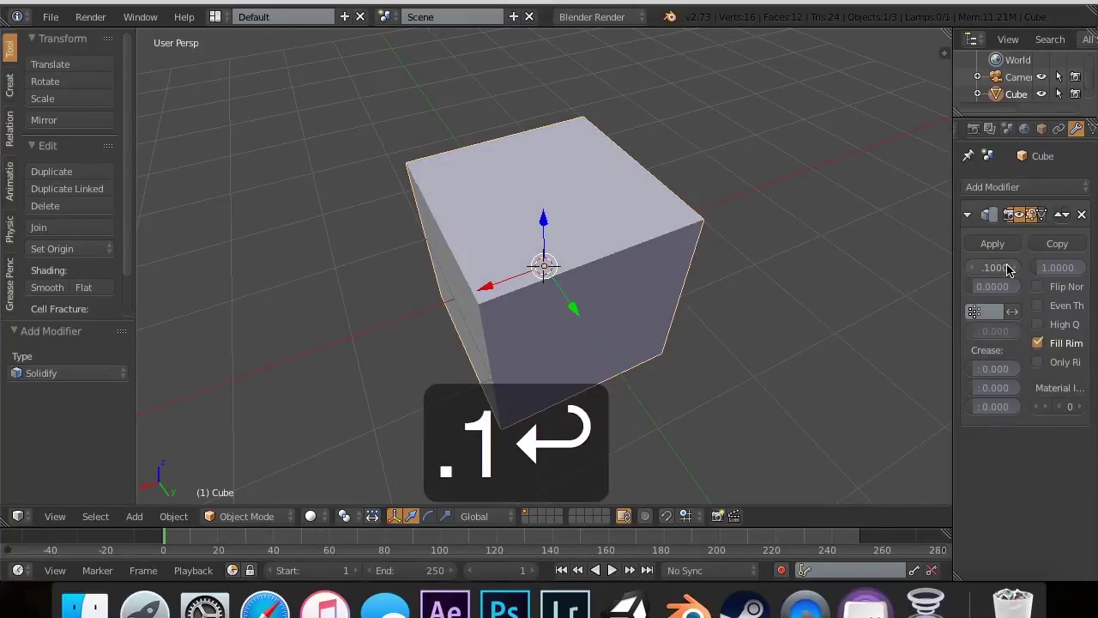
Step: Widen the properties area and turn off the Solidify modifier's display in the viewport
middle_click_drag(595, 123, 770, 285)
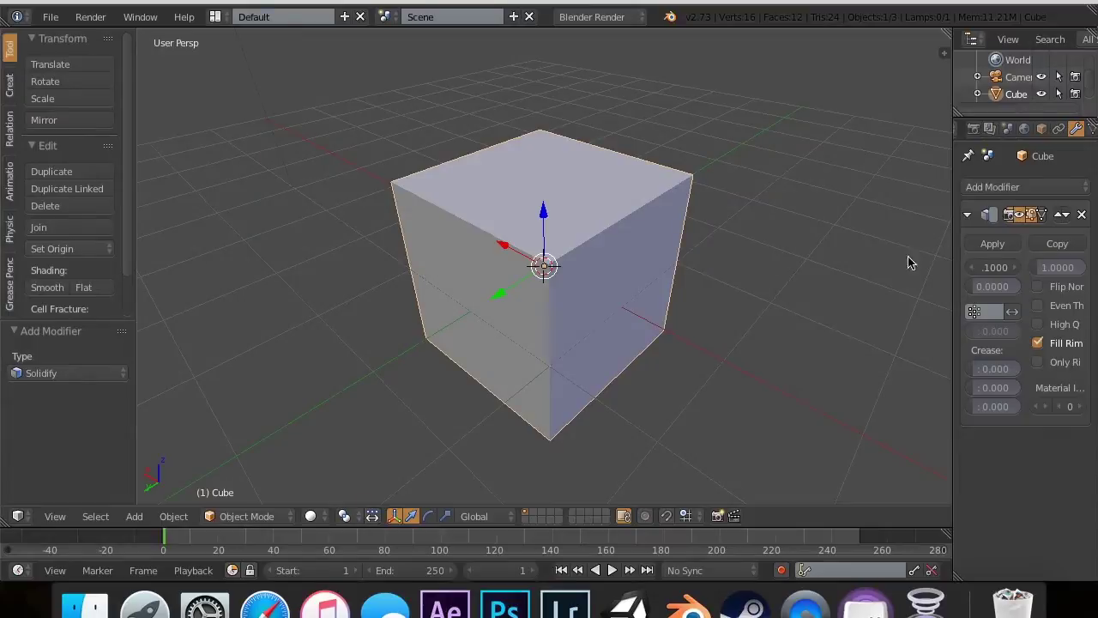
left_click_drag(950, 228, 757, 245)
left_click(957, 214)
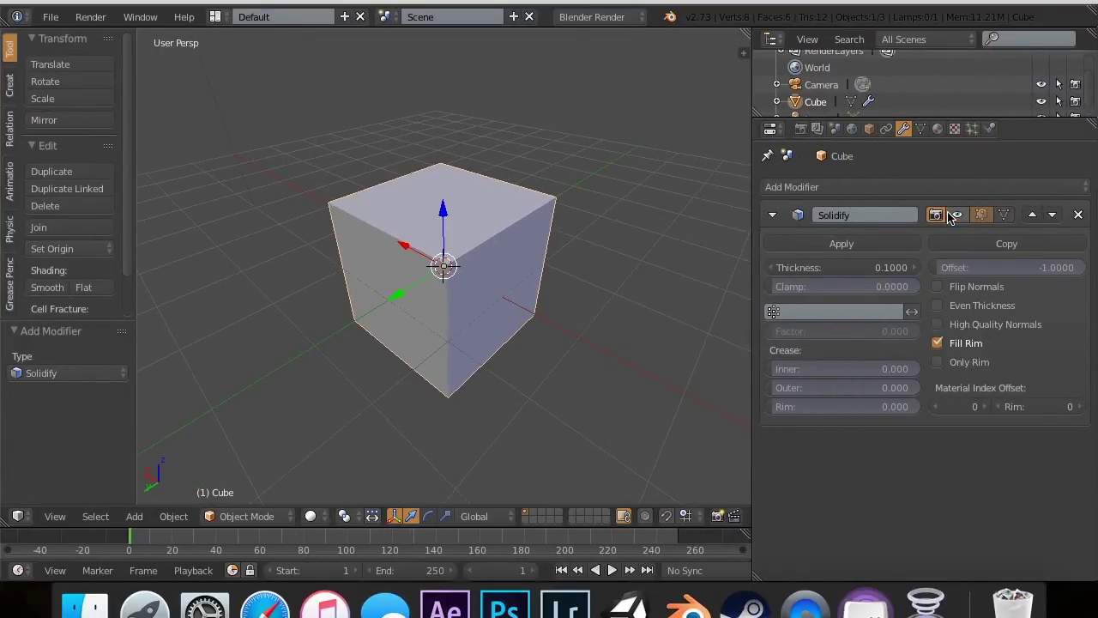
Step: Subdivide the cube's whole mesh twice in Edit Mode, dividing each side into a 4 by 4 grid
key("Tab")
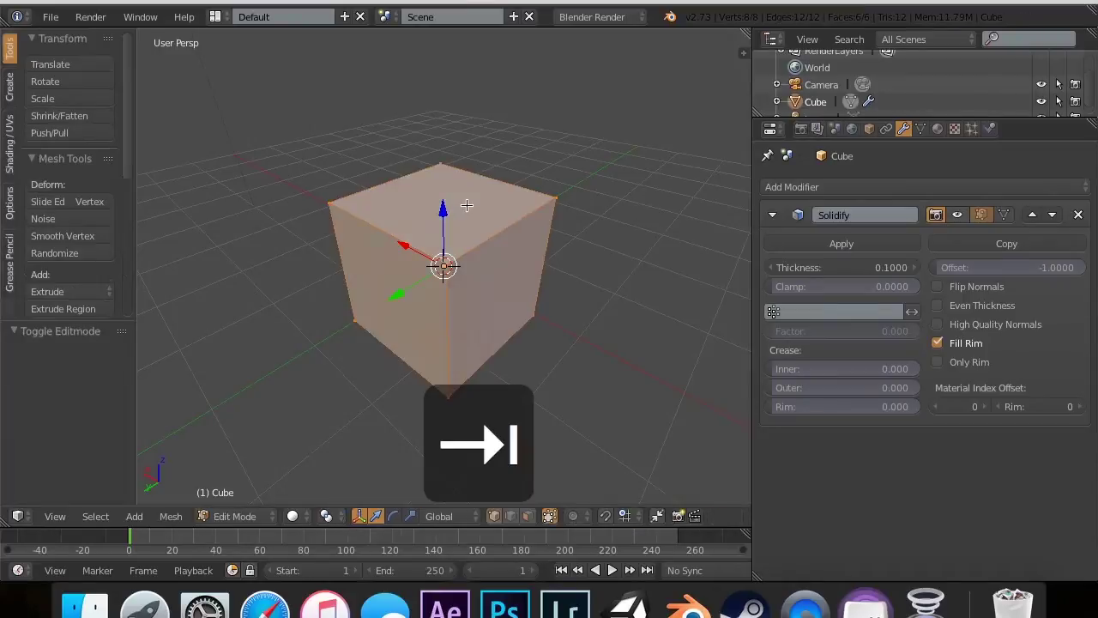
middle_click_drag(467, 207, 428, 153)
scroll(67, 283, "down", 3)
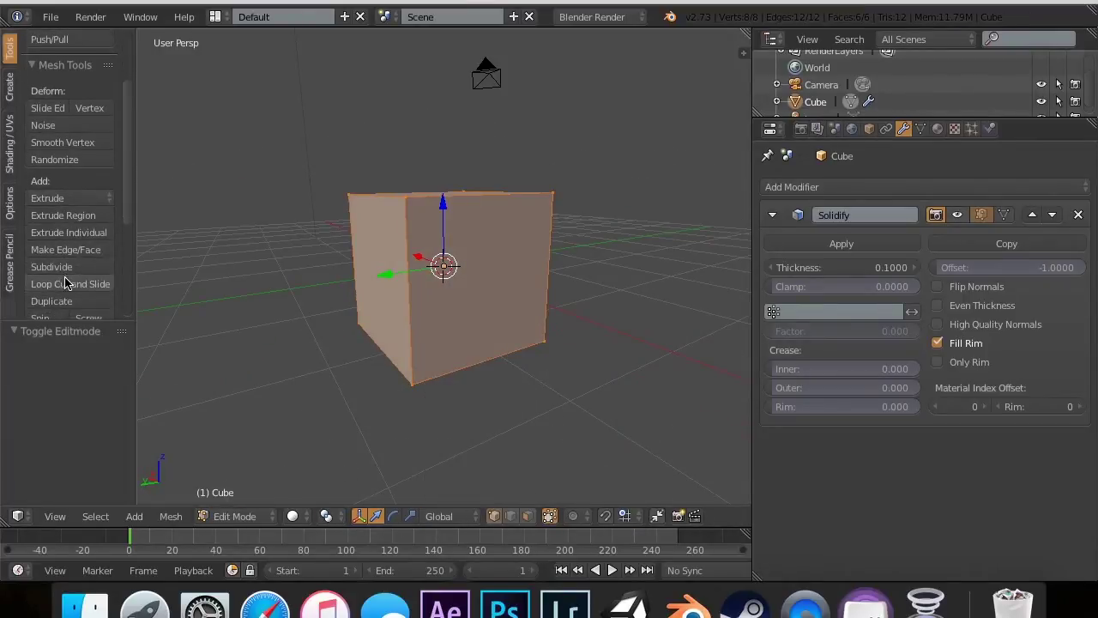
left_click(71, 266)
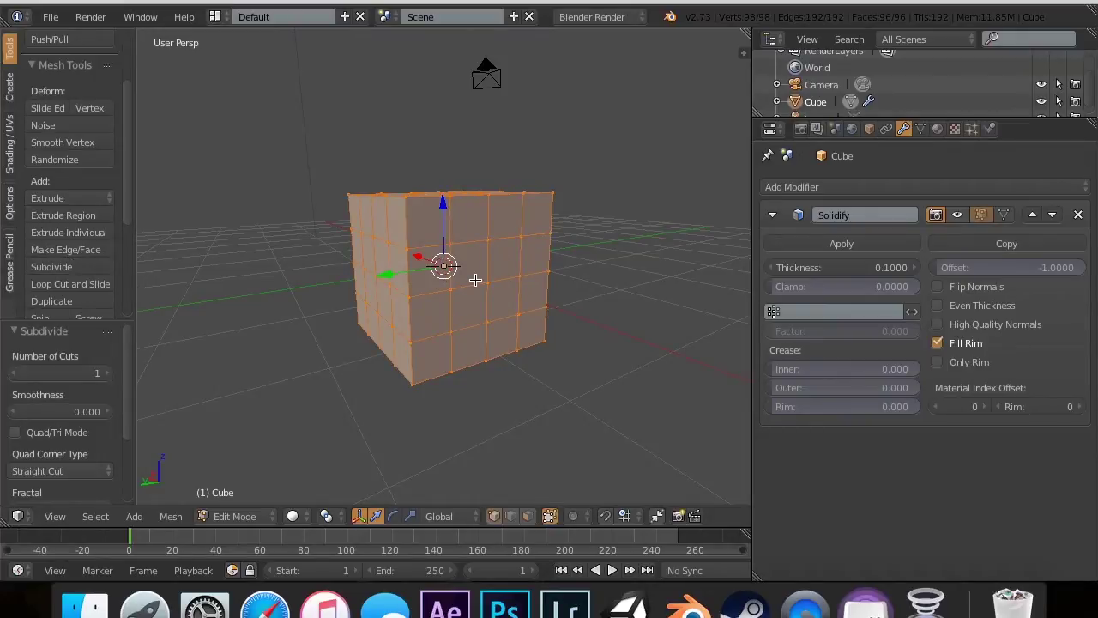
key("Tab")
key("Tab")
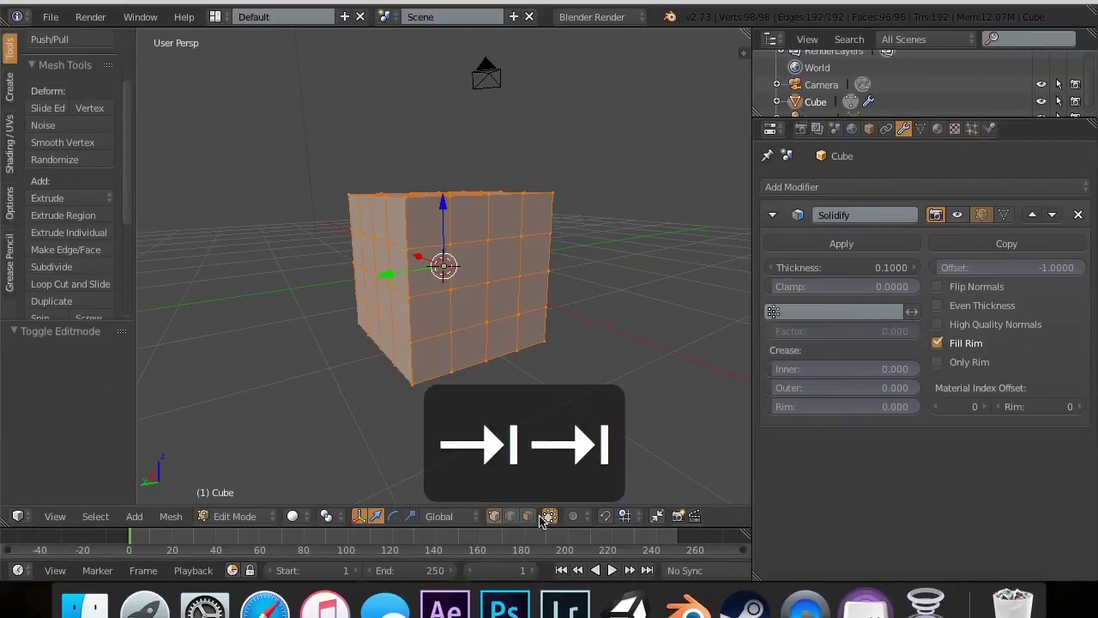
Step: Switch to face selection and select the four central faces on one vertical side of the cube
left_click(527, 515)
right_click(470, 306)
right_click(457, 257, "shift")
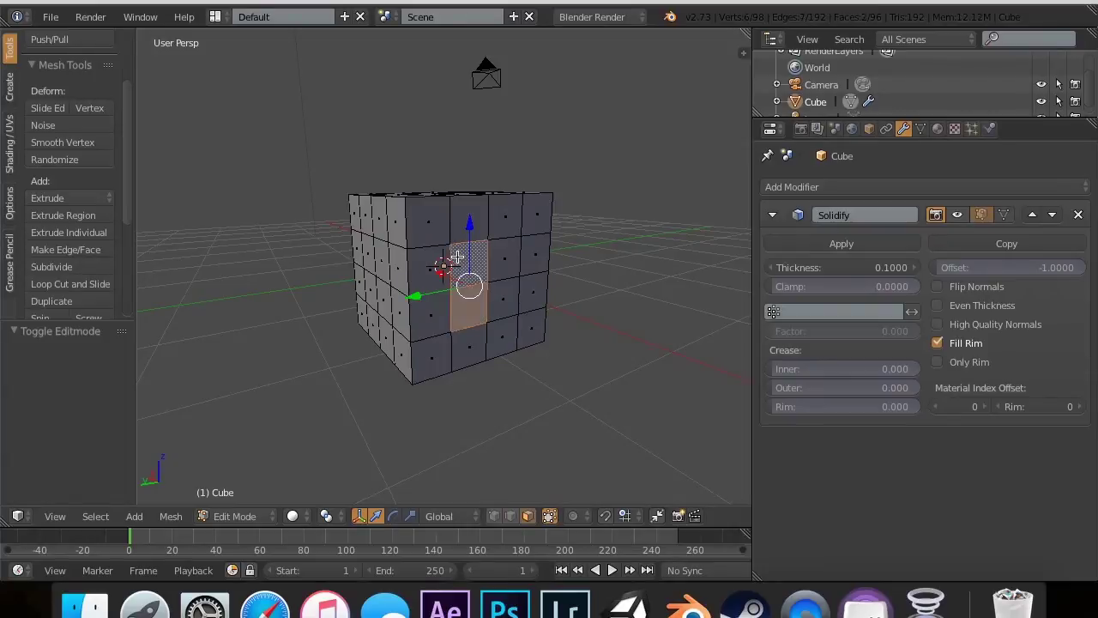
right_click(515, 259, "shift")
right_click(514, 302, "shift")
Step: Add the four central faces of the cube's second vertical side to the selection
scroll(522, 291, "right", 3)
scroll(523, 292, "left", 8)
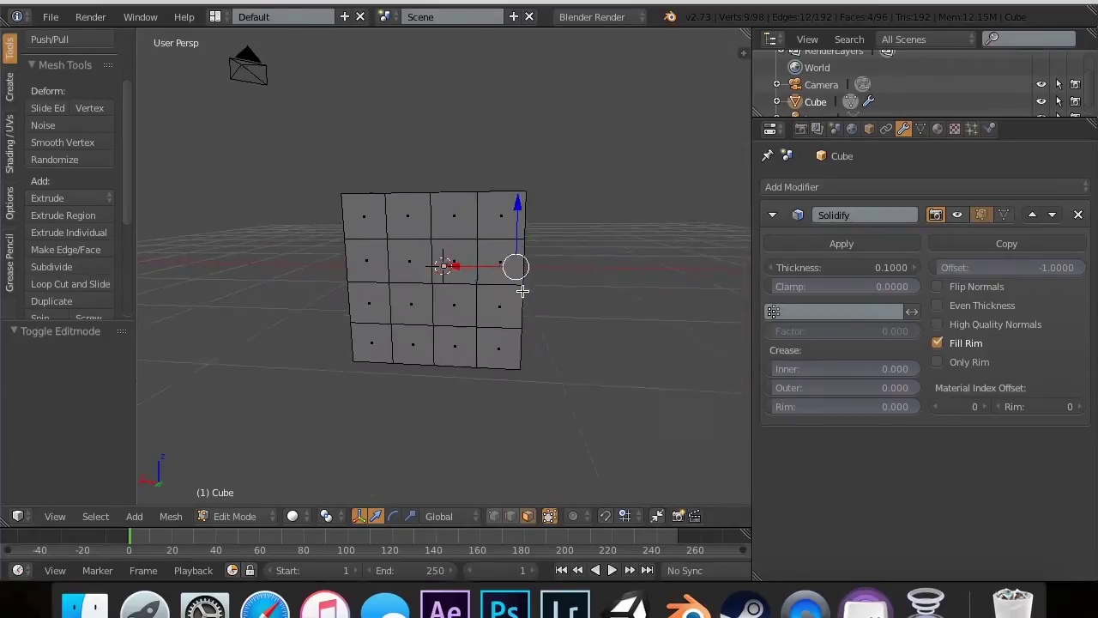
right_click(416, 257, "shift")
right_click(458, 257, "shift")
right_click(459, 297, "shift")
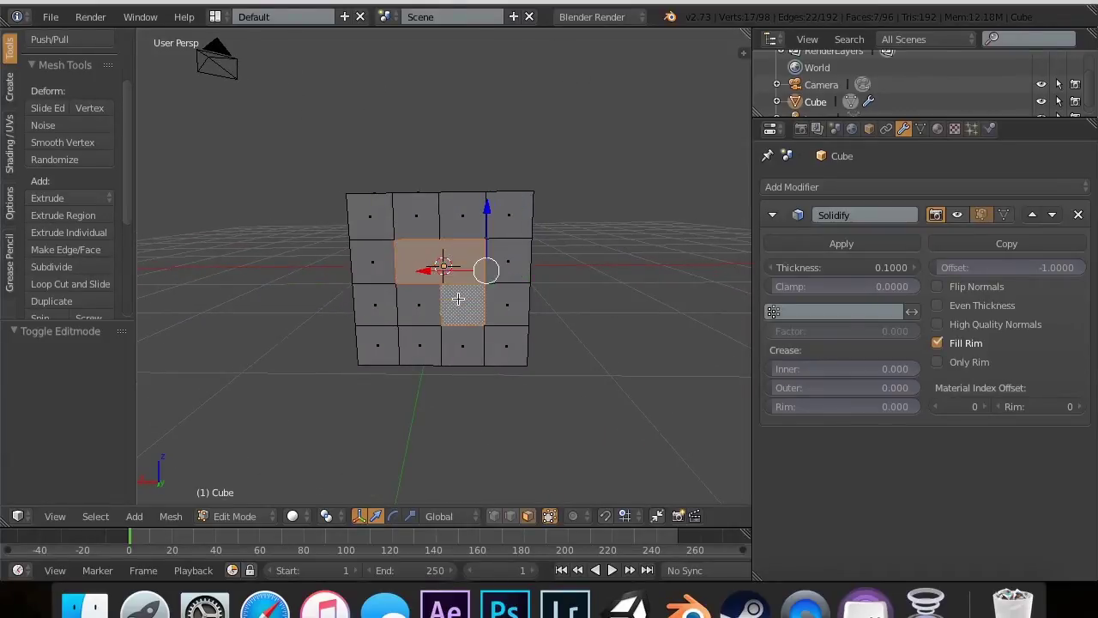
right_click(407, 300, "shift")
Step: Add the four central faces of the third vertical side to the selection
middle_click_drag(407, 300, 407, 299)
right_click(392, 257, "shift")
right_click(383, 256, "shift")
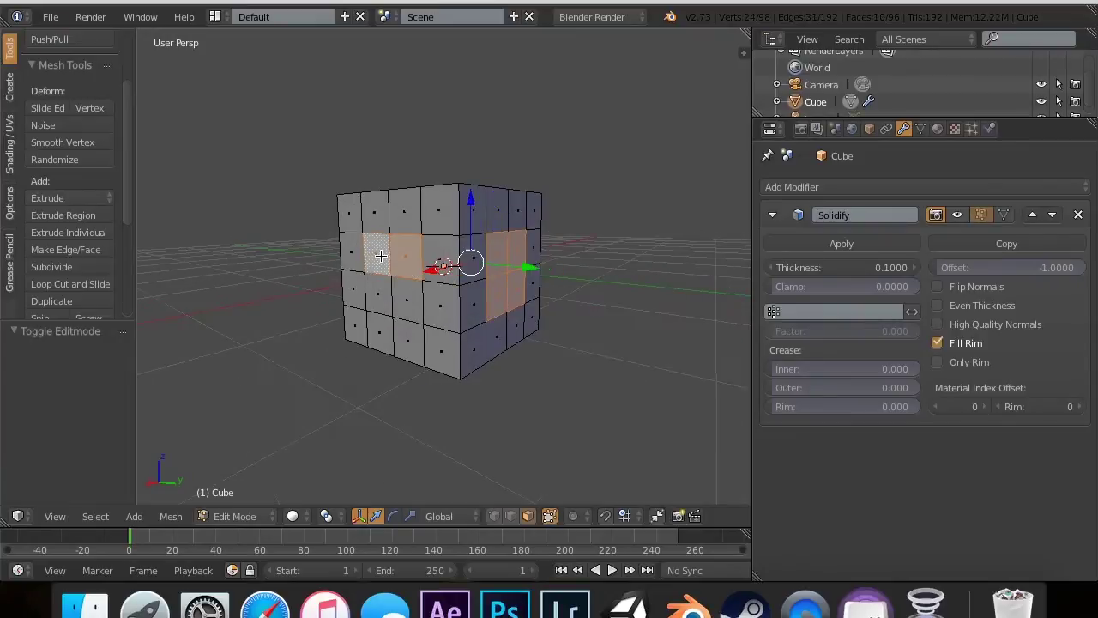
right_click(382, 292, "shift")
right_click(412, 293, "shift")
Step: Add the four central faces of the remaining vertical side to the selection
scroll(412, 294, "left", 8)
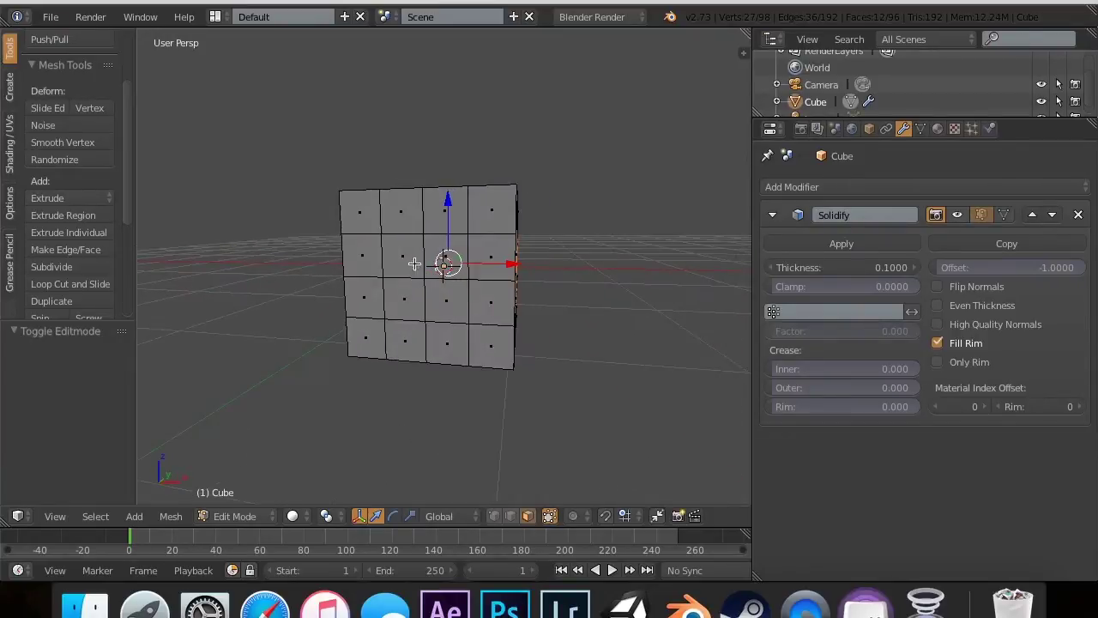
right_click(395, 264, "shift")
left_click(460, 246, "shift")
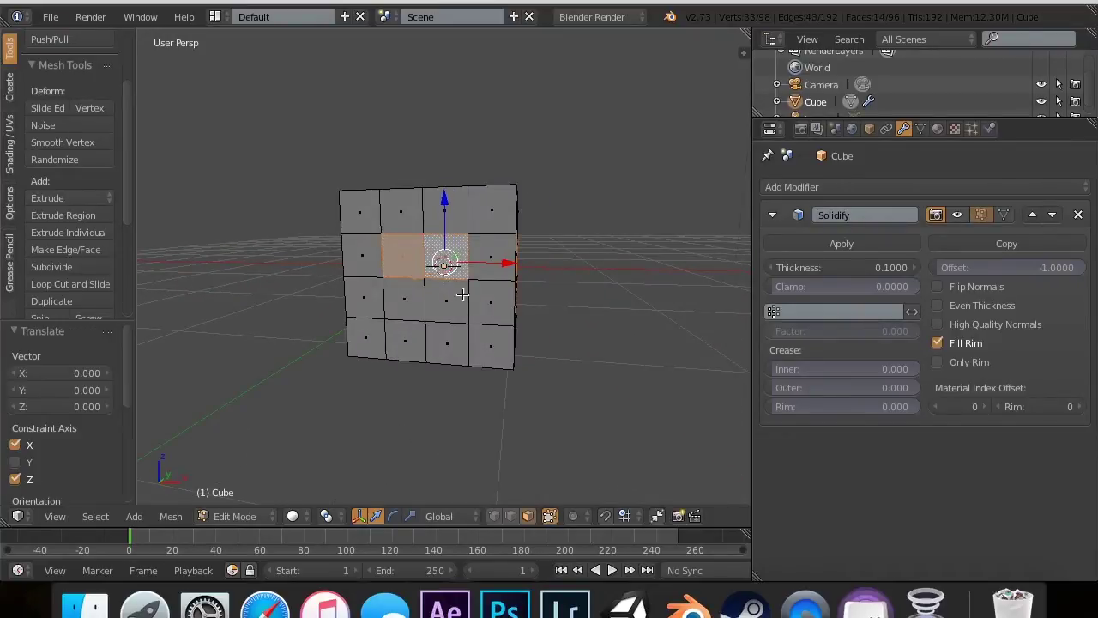
right_click(410, 307, "shift")
Step: Extend the selection with the four central faces on the cube's top
scroll(410, 313, "left", 6)
scroll(410, 313, "down", 3)
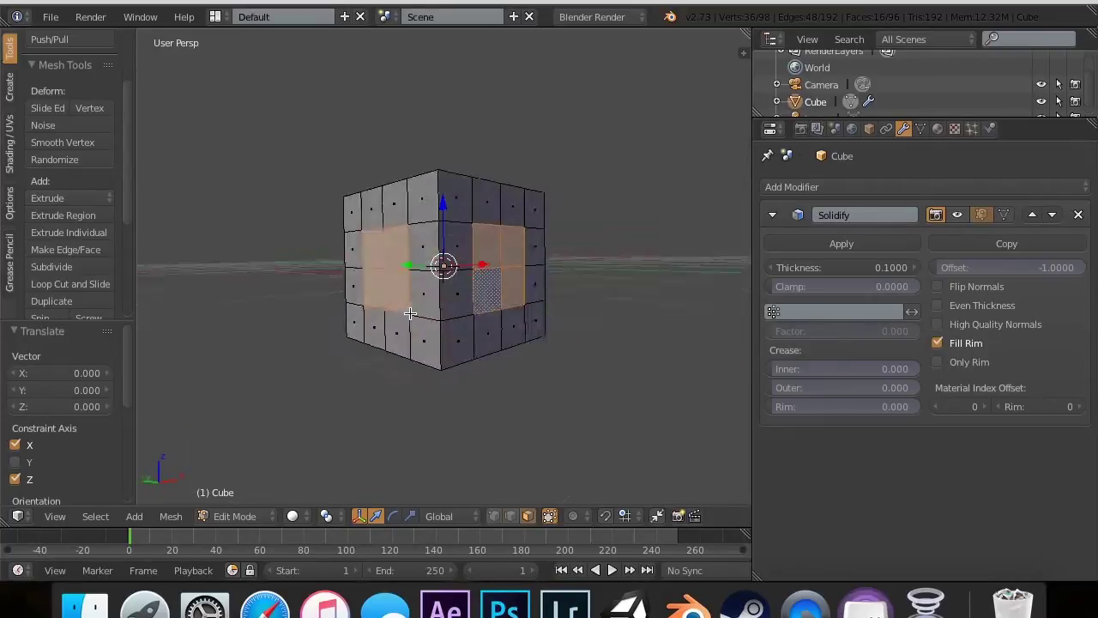
scroll(410, 313, "up", 8)
middle_click_drag(410, 313, 403, 257)
right_click(403, 219, "shift")
right_click(466, 201, "shift")
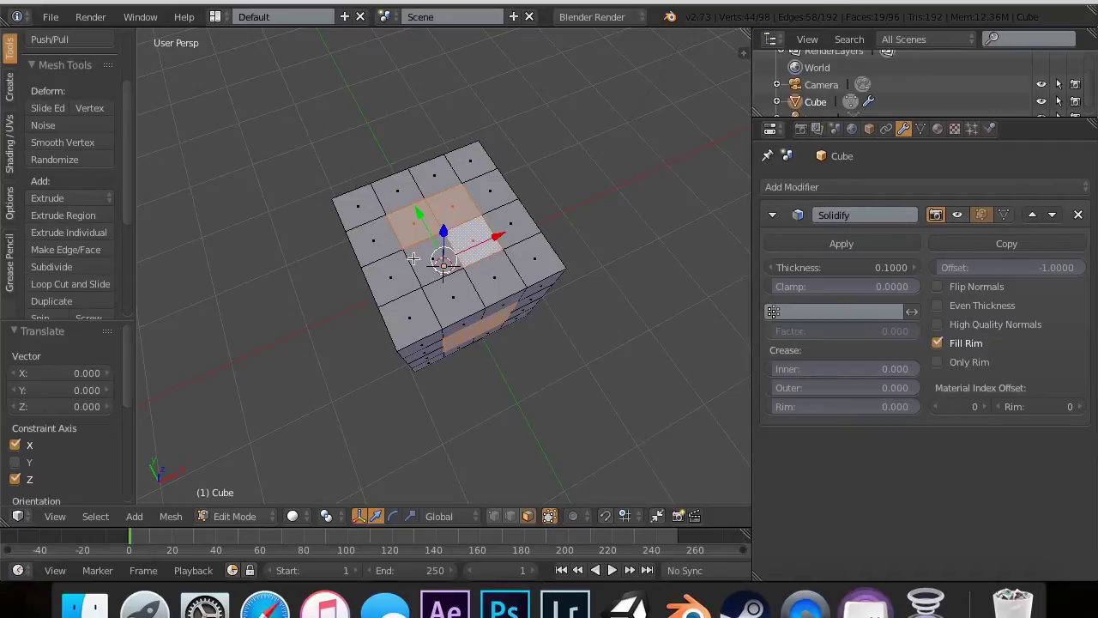
Step: Add the four central faces of the cube's underside and delete all selected faces to cut openings in every side
middle_click_drag(422, 362, 421, 352)
right_click(409, 289, "shift")
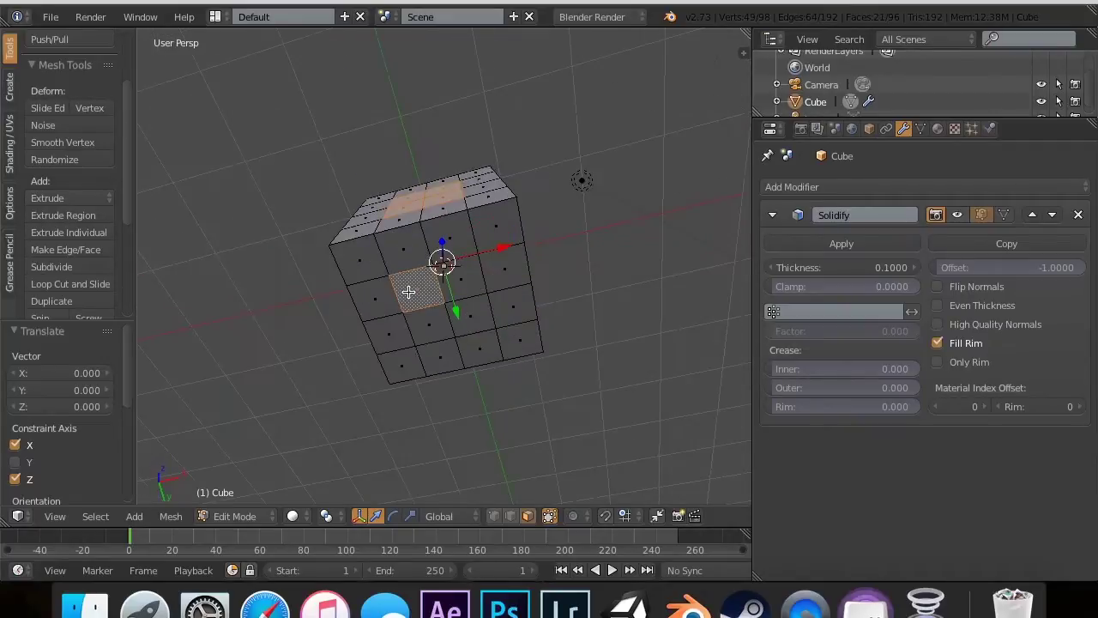
right_click(468, 291, "shift")
right_click(478, 319, "shift")
right_click(421, 318, "shift")
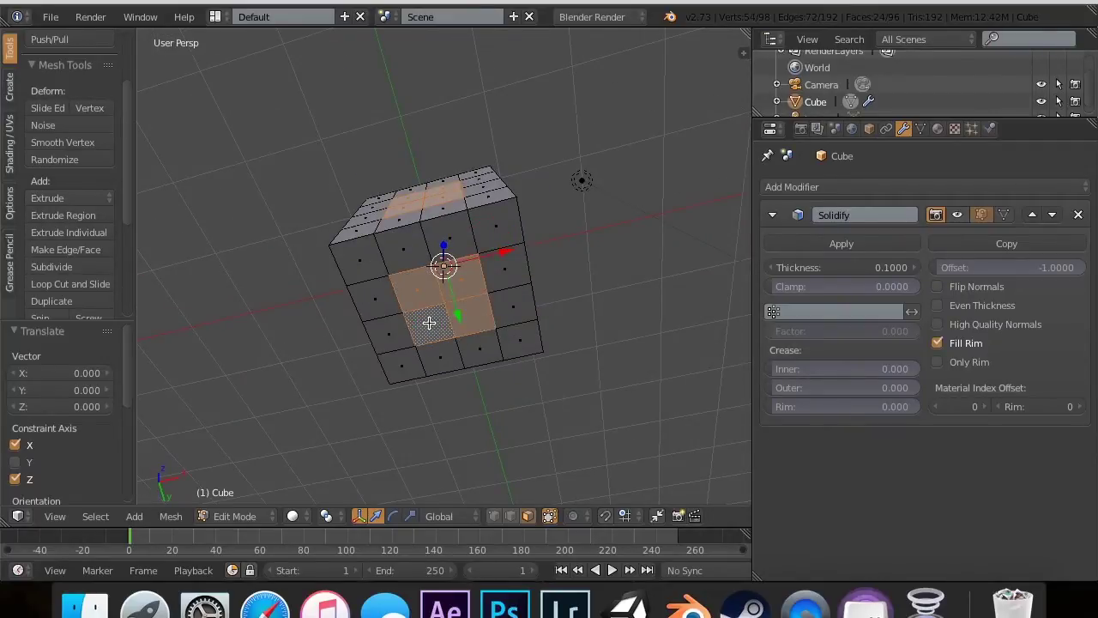
middle_click_drag(421, 318, 429, 322)
key("x")
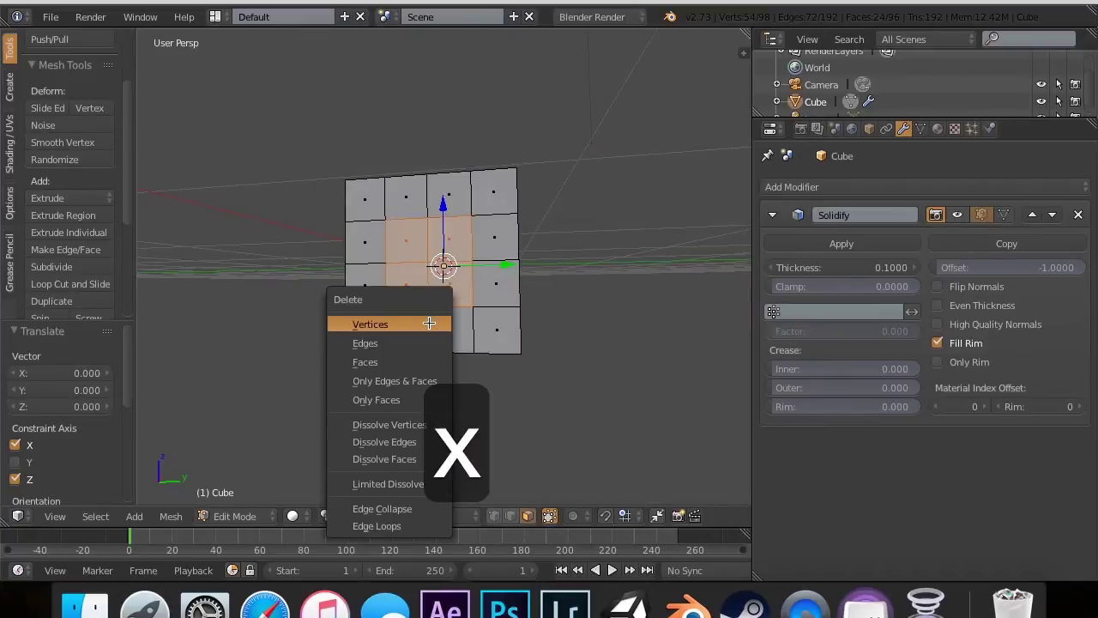
left_click(410, 361)
middle_click_drag(409, 358, 409, 360)
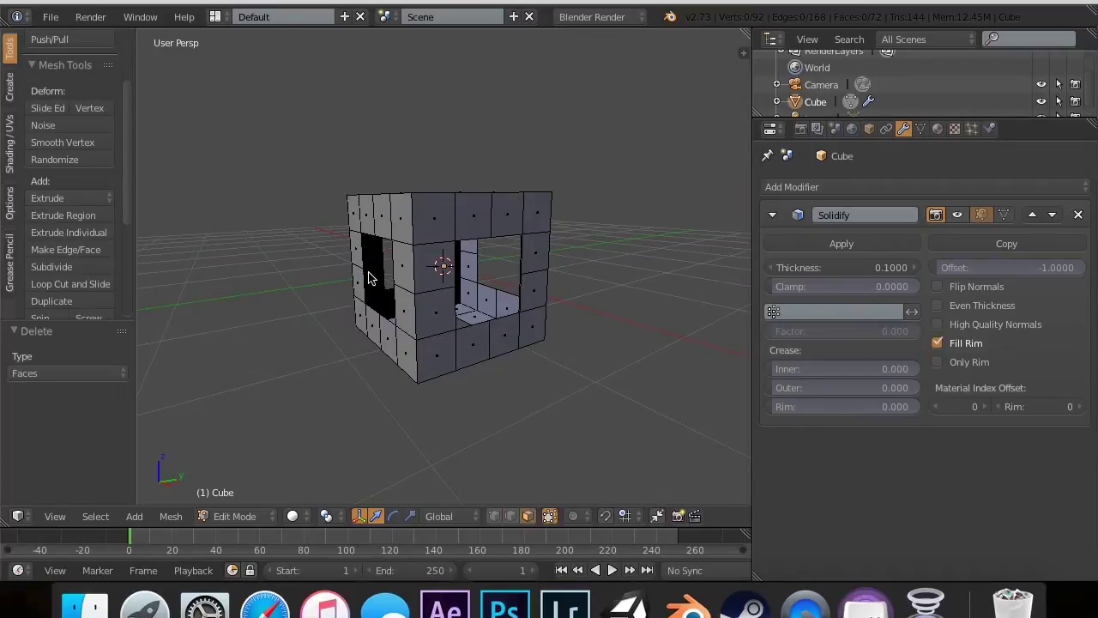
Step: Return to Object Mode and examine the cube's open sides from several angles in rendered shading
key("Tab")
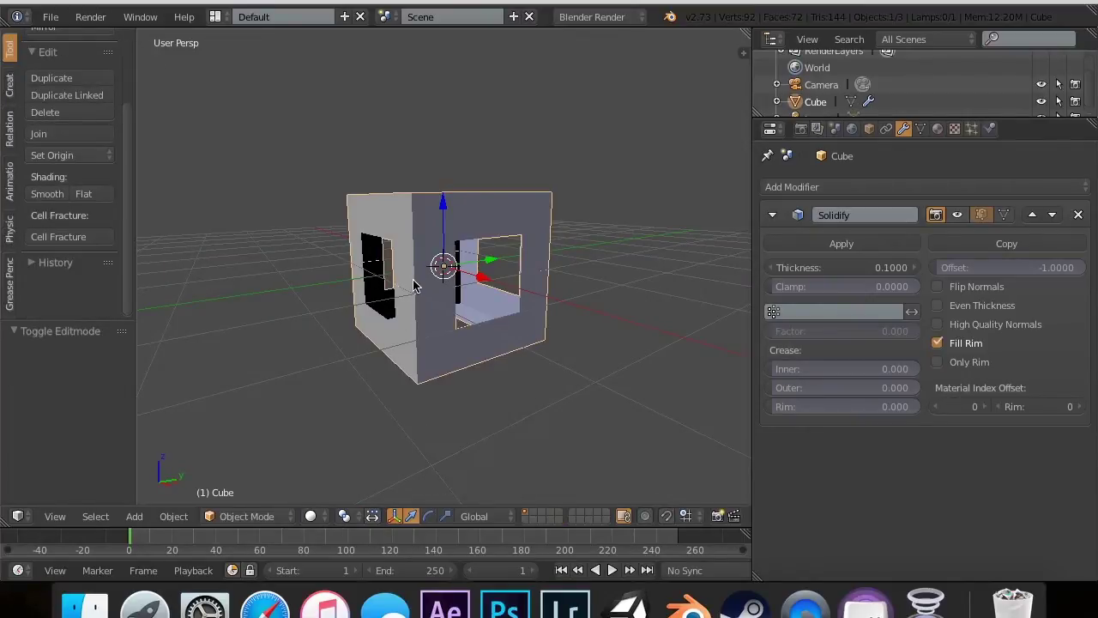
key("shift+z")
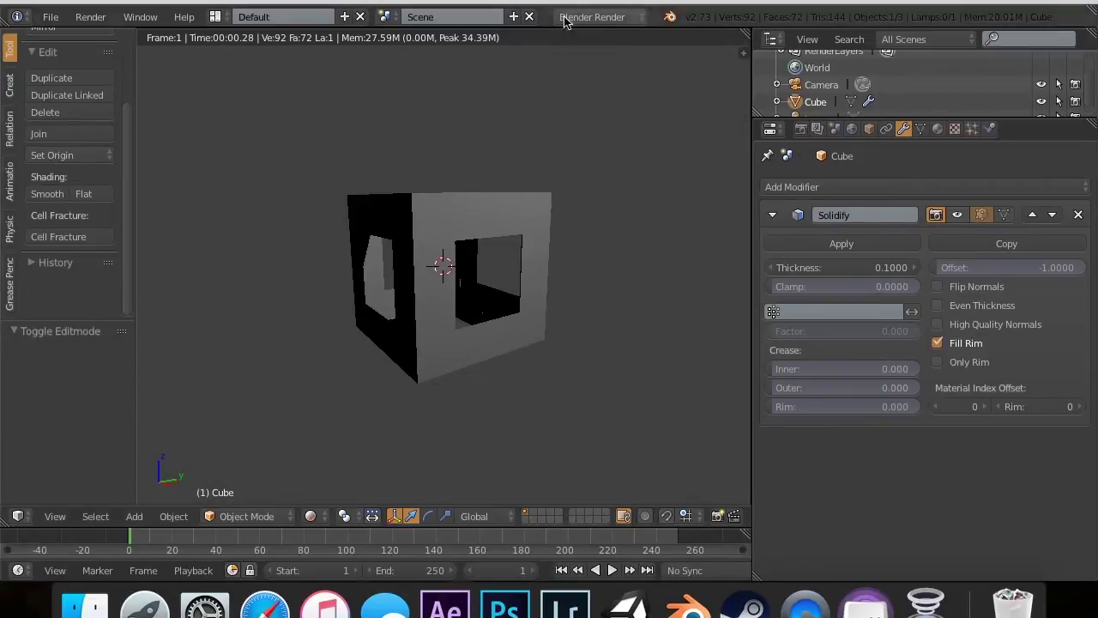
scroll(321, 232, "left", 5)
scroll(362, 263, "left", 1)
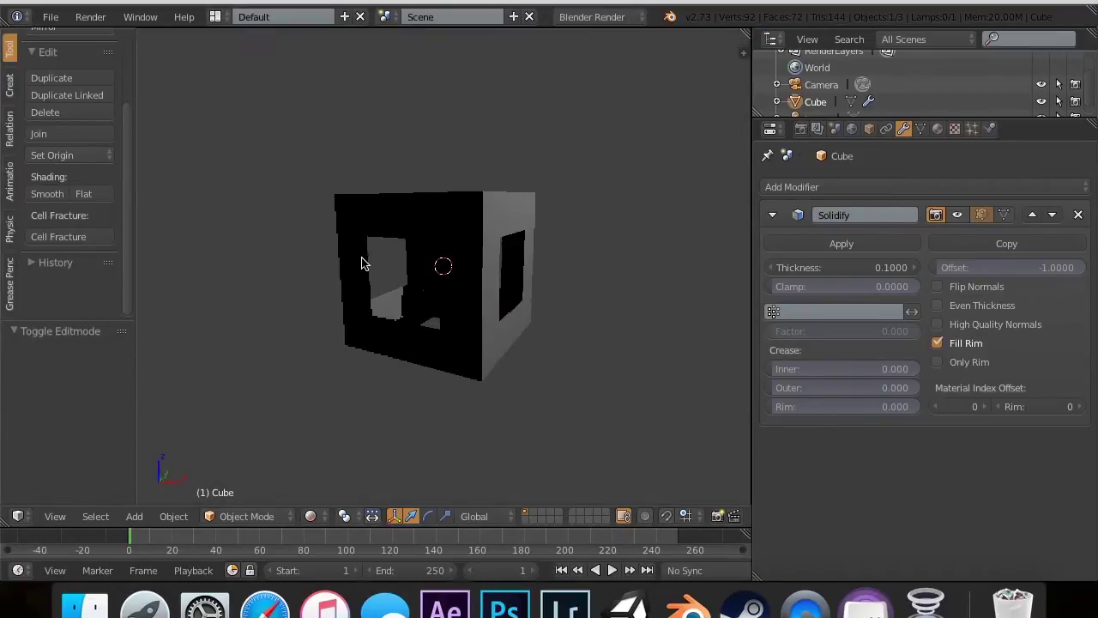
scroll(362, 263, "left", 8)
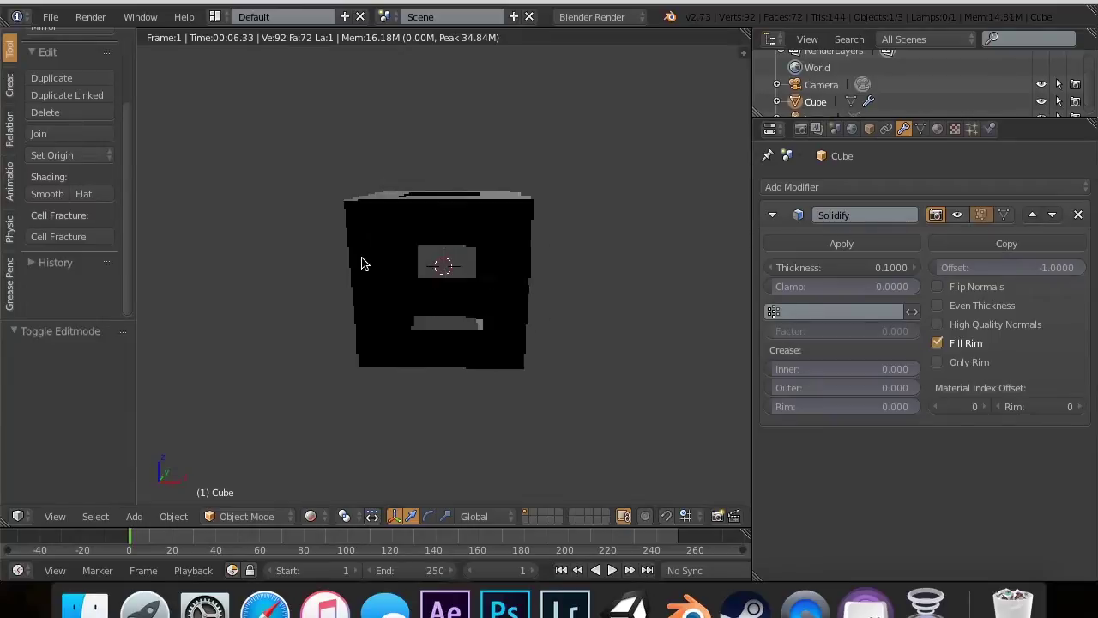
Step: Switch the viewport to solid shading and examine the cube's single-layer walls through the openings from several sides
scroll(362, 263, "right", 7)
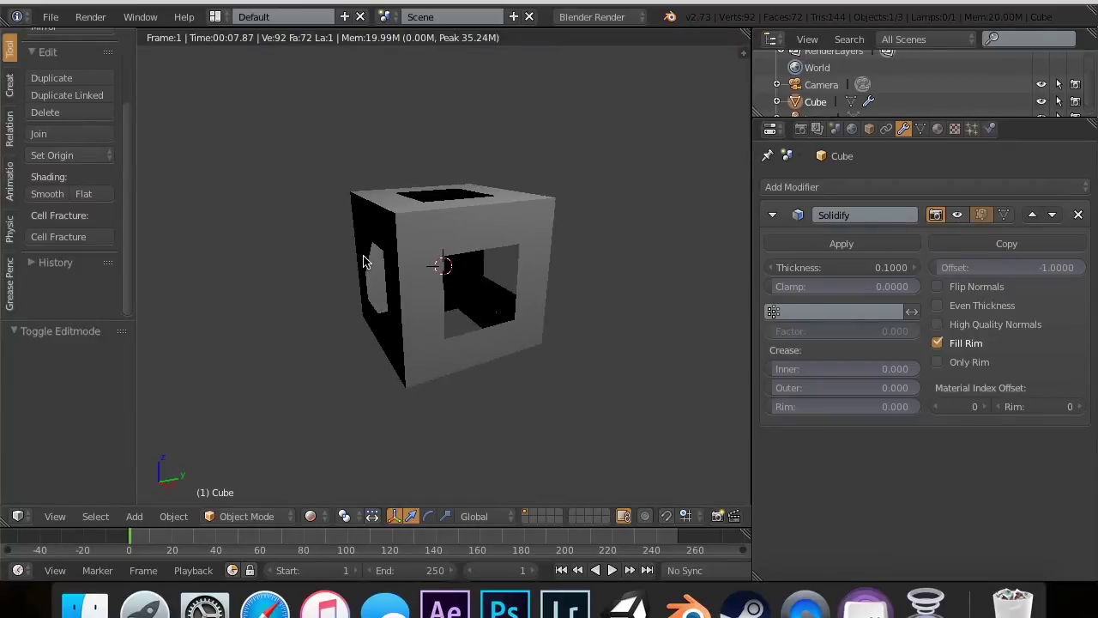
key("z")
scroll(363, 255, "right", 7)
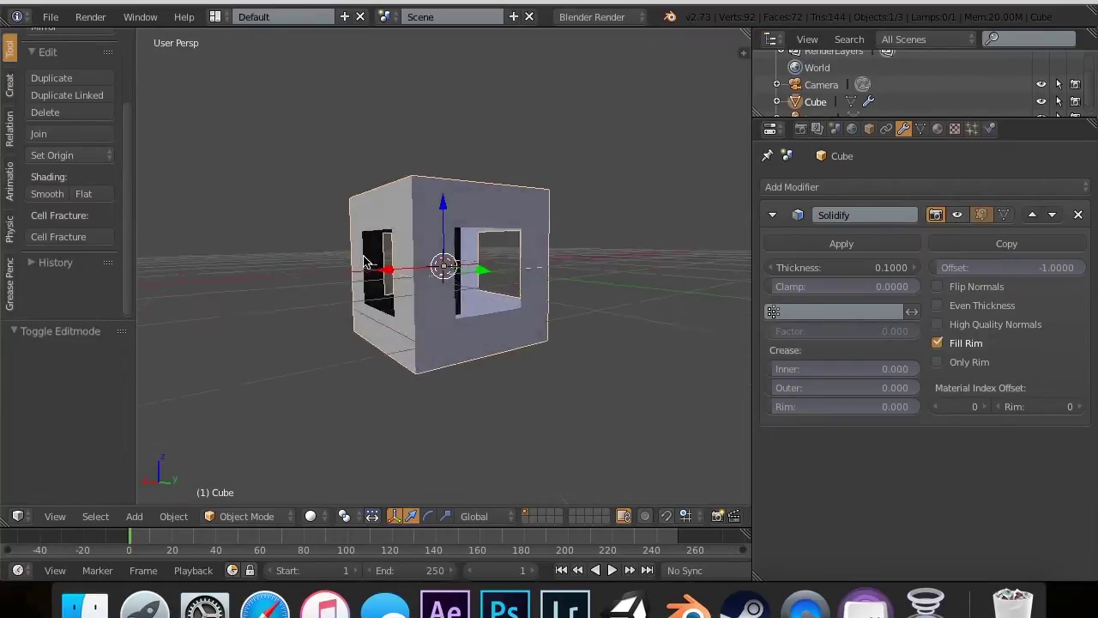
scroll(364, 261, "right", 5)
scroll(364, 261, "left", 8)
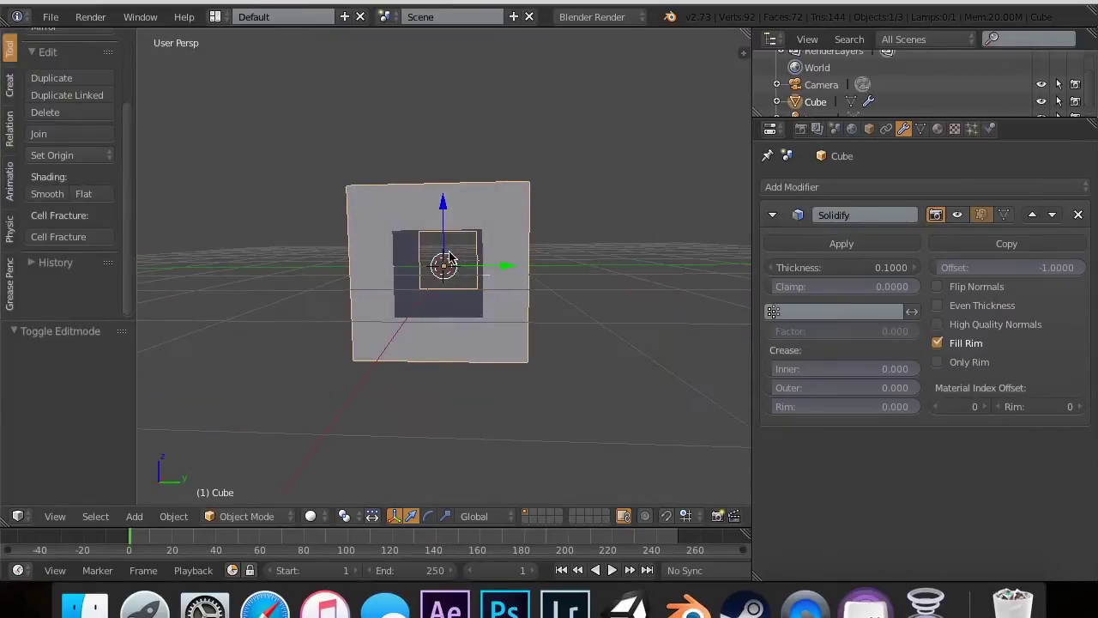
scroll(382, 263, "right", 4)
scroll(382, 259, "left", 4)
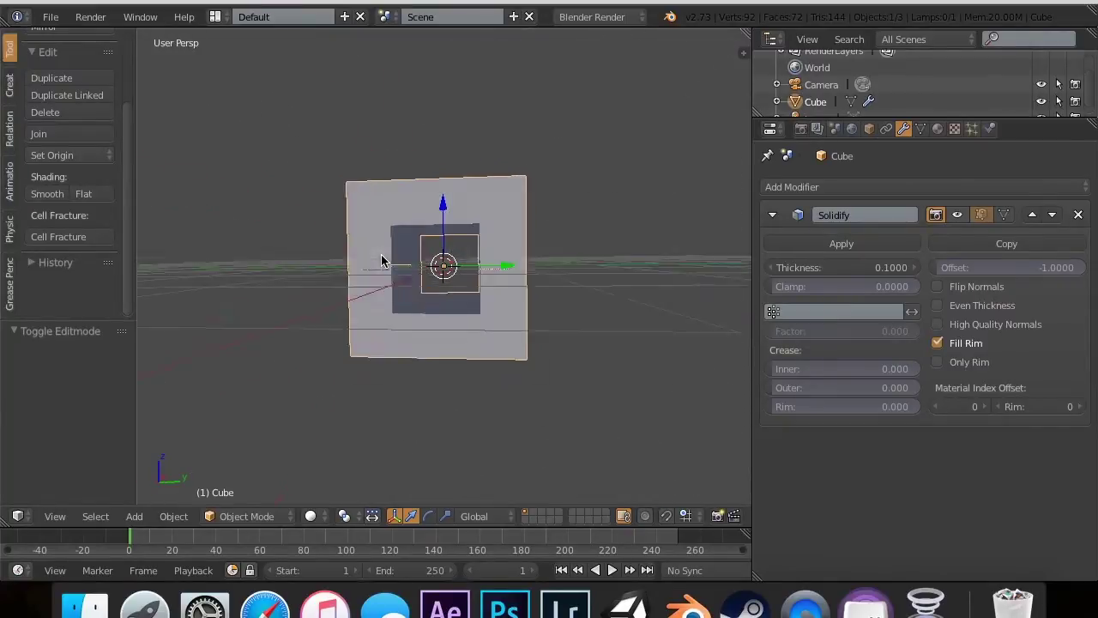
scroll(382, 262, "right", 5)
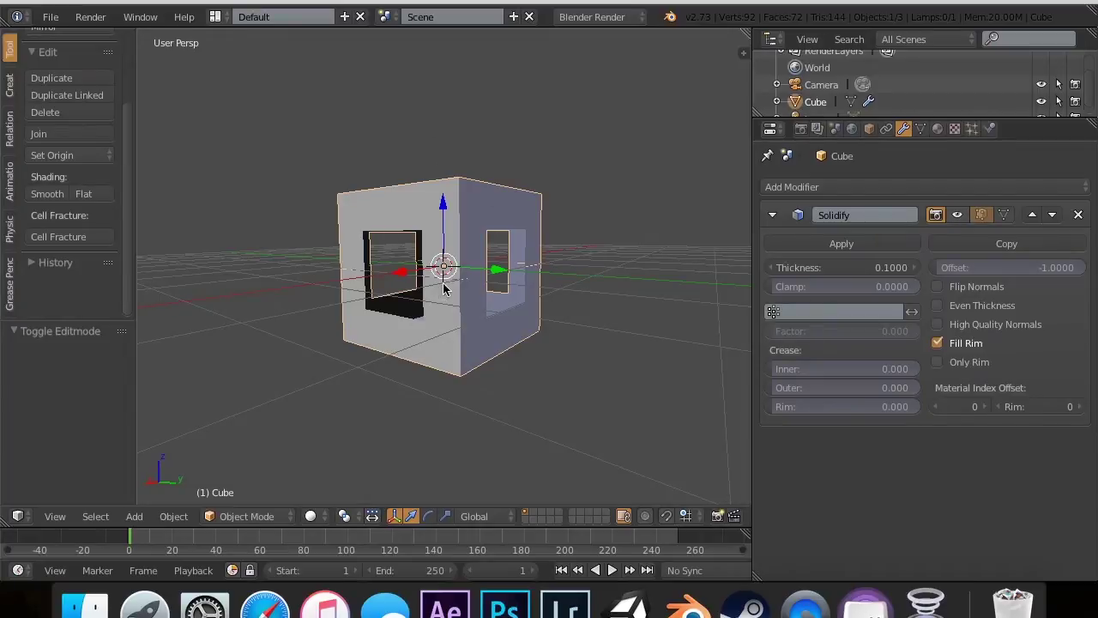
Step: Turn on the Solidify modifier's viewport display and inspect the wall thickness around the cube's lower openings up close
left_click(960, 216)
scroll(432, 354, "right", 5)
scroll(431, 354, "left", 10)
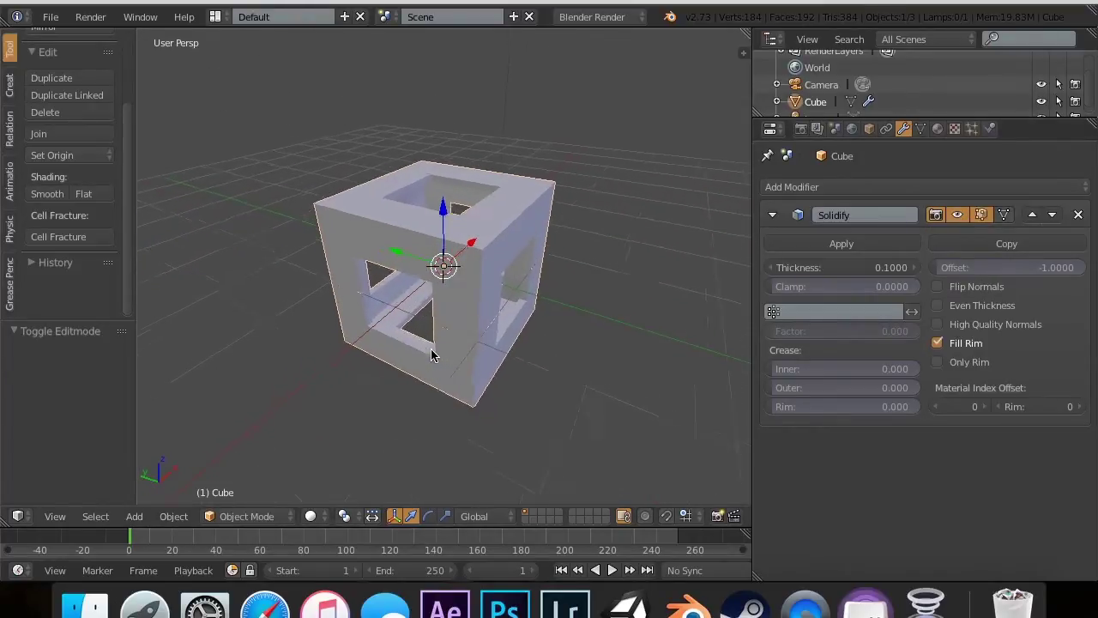
scroll(431, 354, "up", 10)
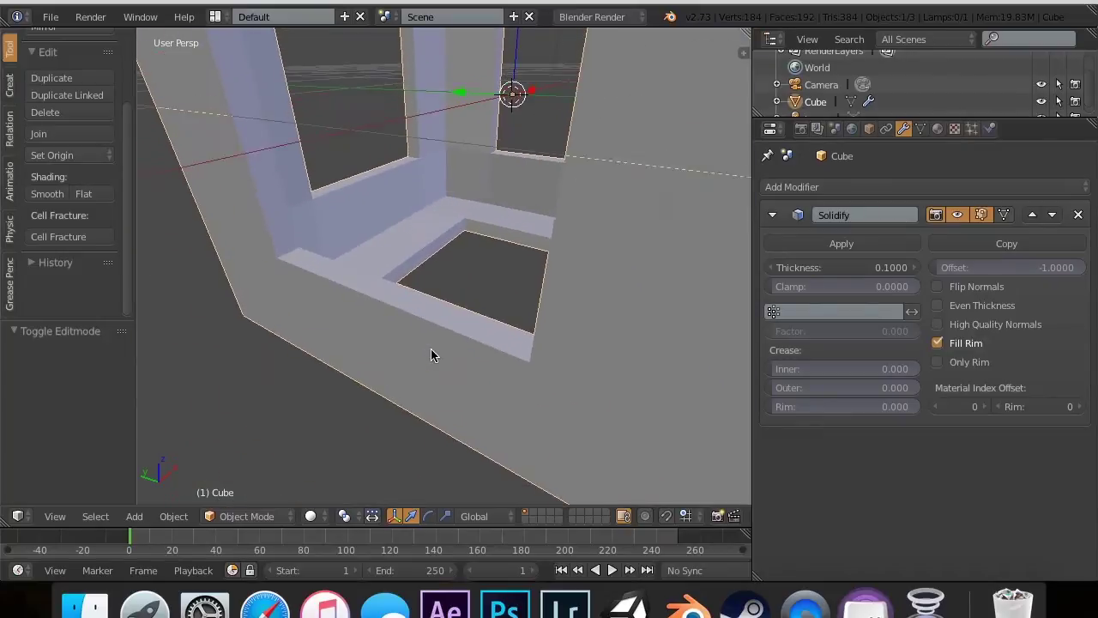
scroll(431, 354, "up", 3)
Step: Switch to wireframe shading and toggle the Solidify viewport display off and on again to compare the walls
key("z")
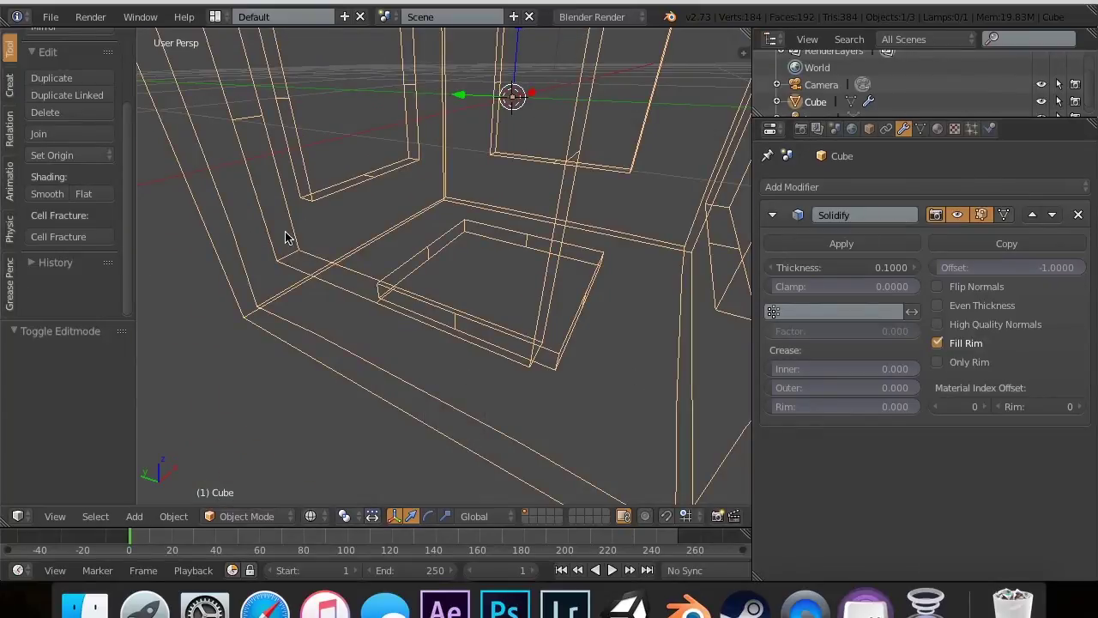
left_click(958, 215)
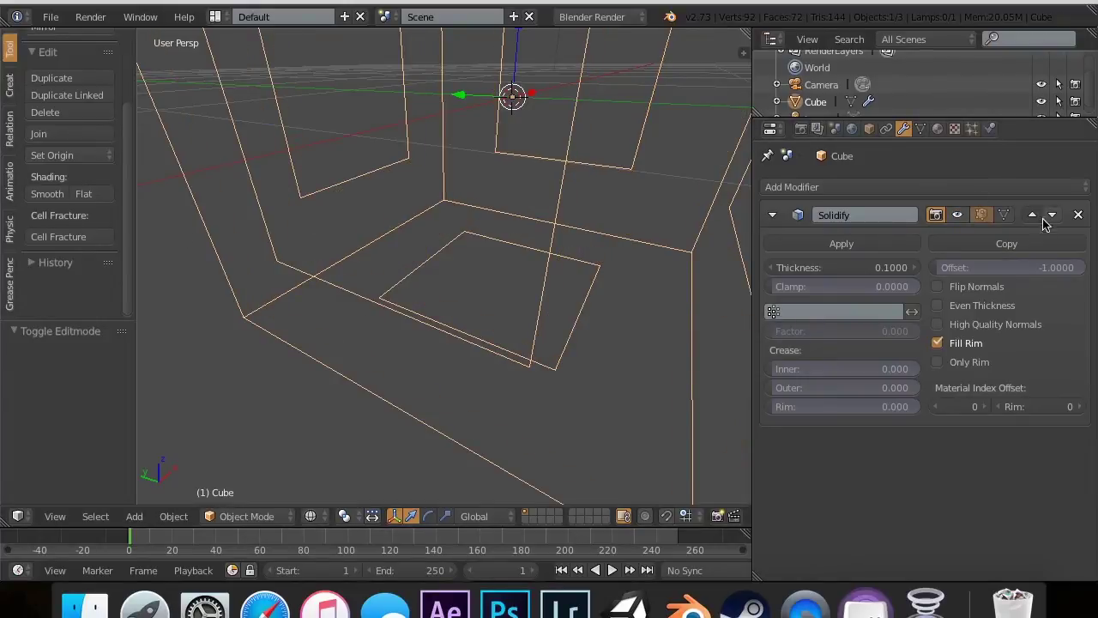
left_click(959, 215)
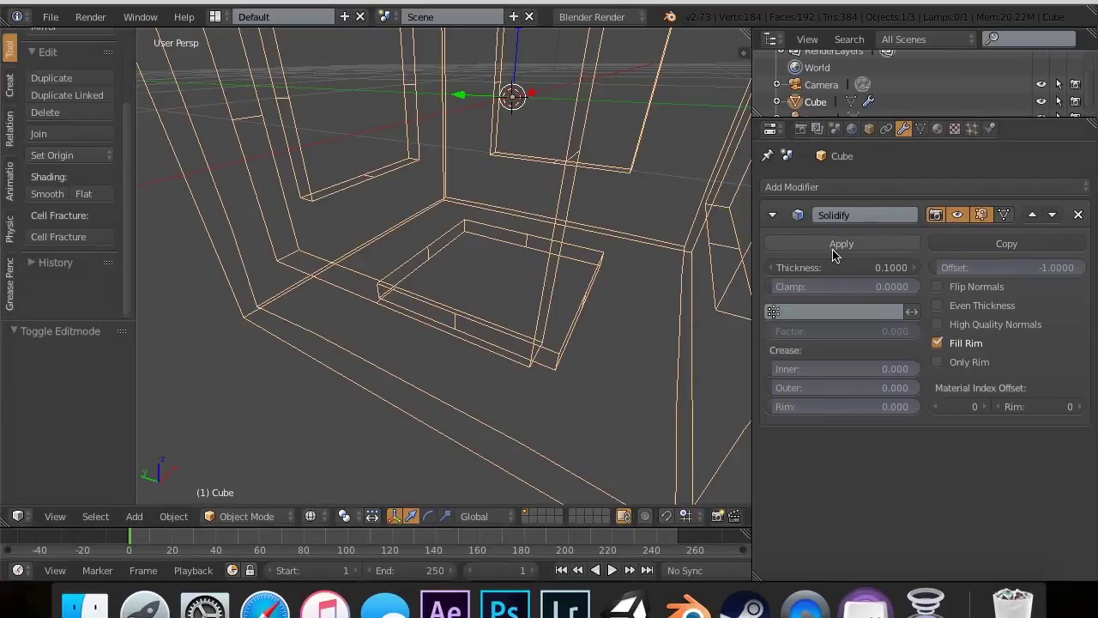
Step: Set the Solidify thickness to 0.05 and switch back to solid shading to view the thinner walls
left_click(890, 268)
key("BackSpace")
type(".05")
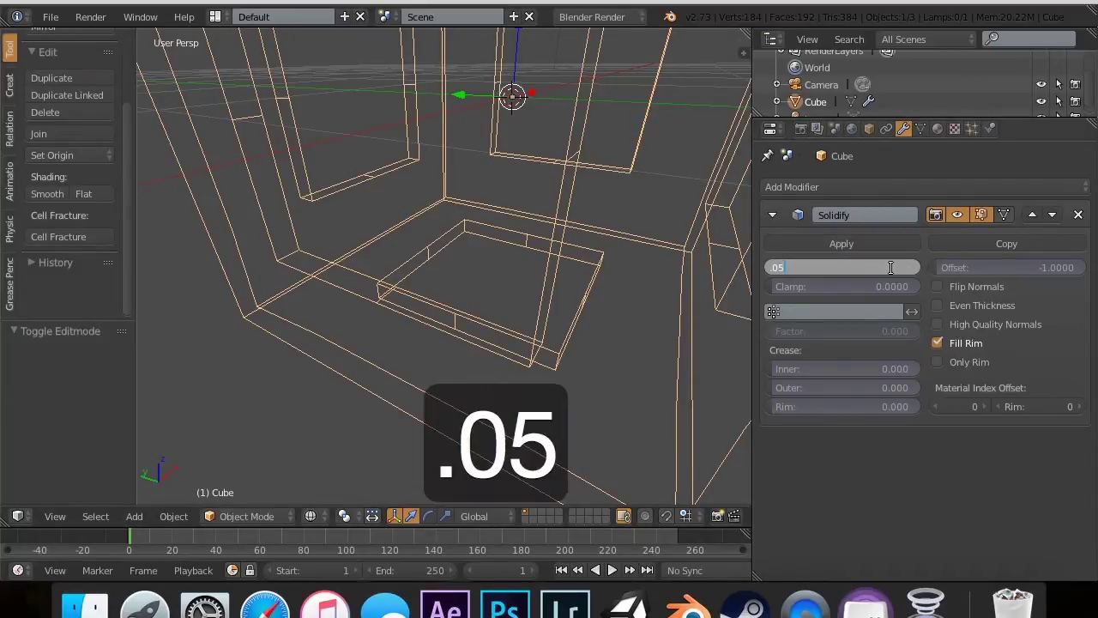
key("Return")
key("z")
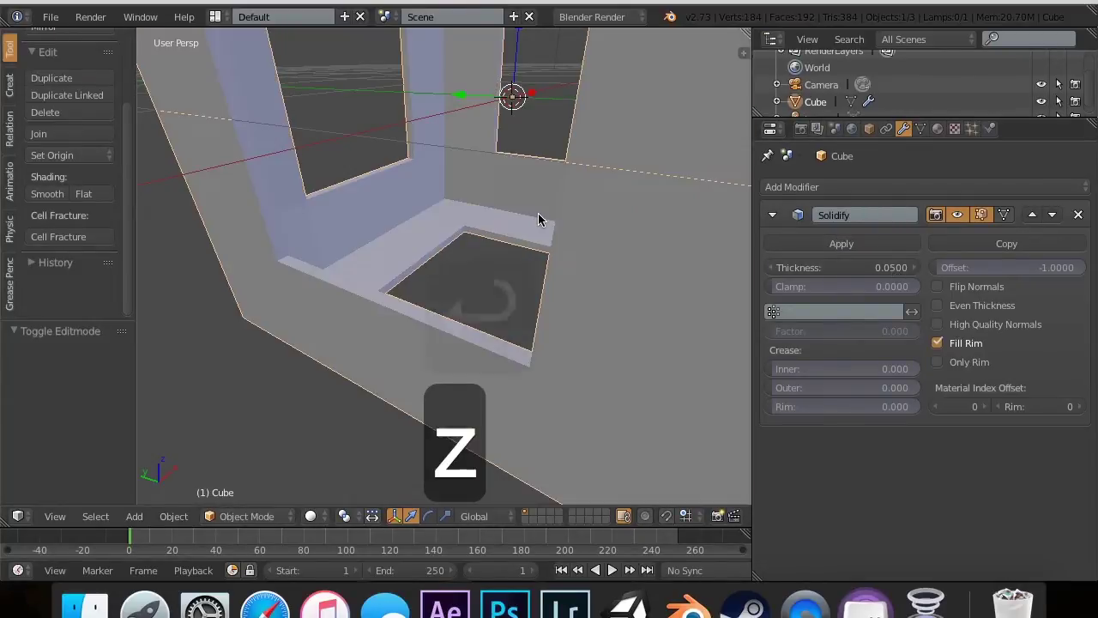
middle_click_drag(538, 212, 538, 214)
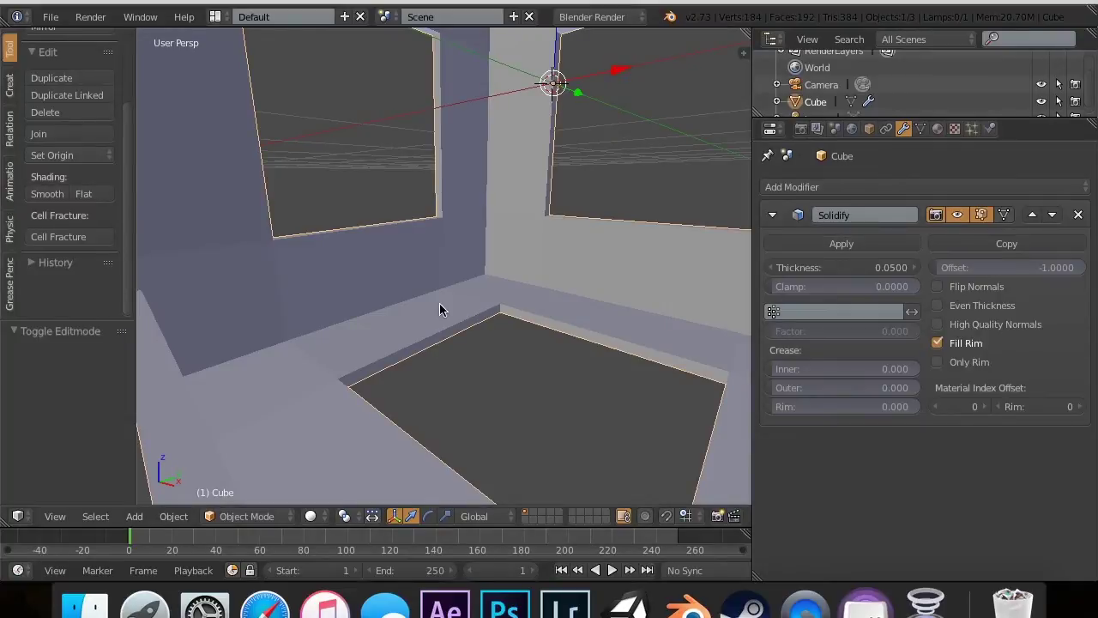
Step: Move the solidified cube about -1.977 along the X axis to clear the centre of the scene
scroll(439, 304, "down", 8)
middle_click_drag(439, 304, 439, 304)
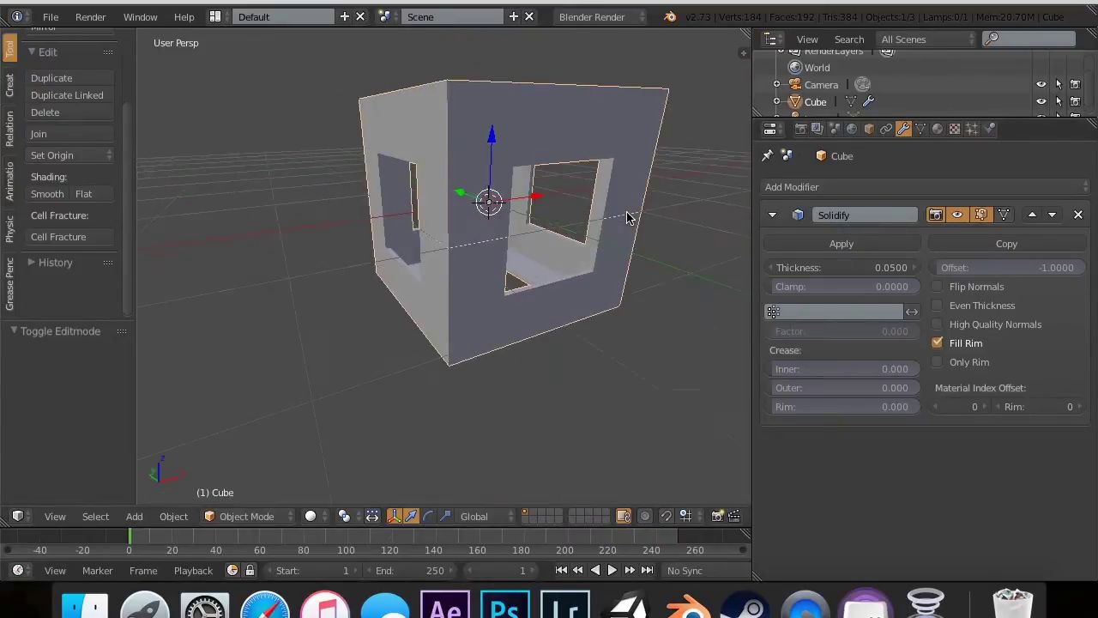
middle_click_drag(627, 217, 627, 218)
left_click_drag(555, 205, 371, 211)
Step: Add a UV sphere mesh and move it along the positive X axis so it stands clear of the cube
key("shift+a")
mouse_move(645, 194)
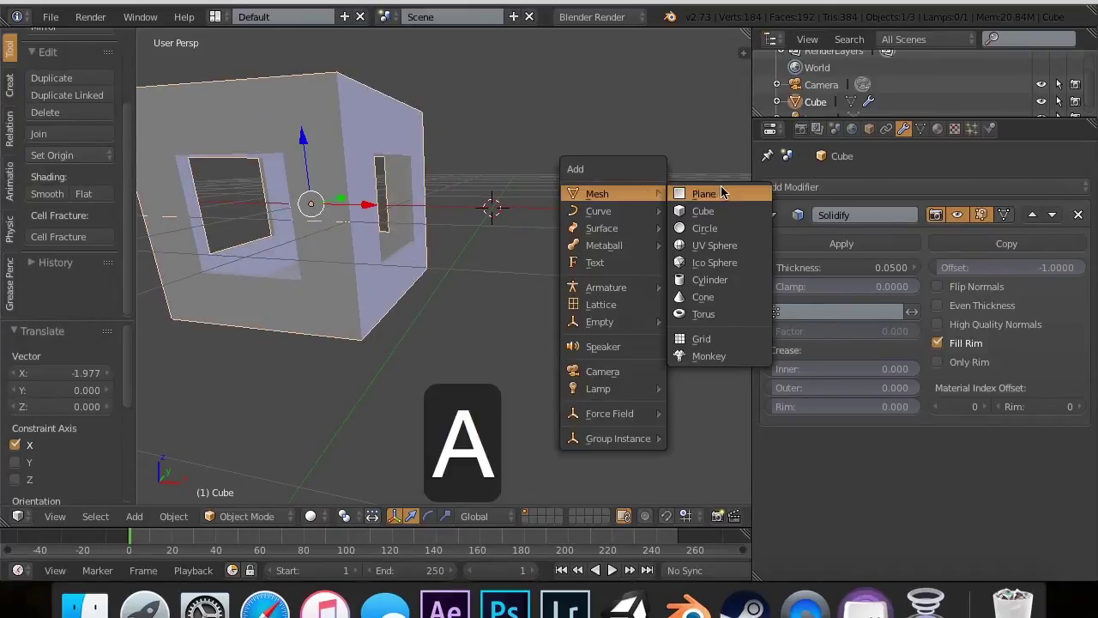
left_click(714, 246)
scroll(490, 216, "left", 5)
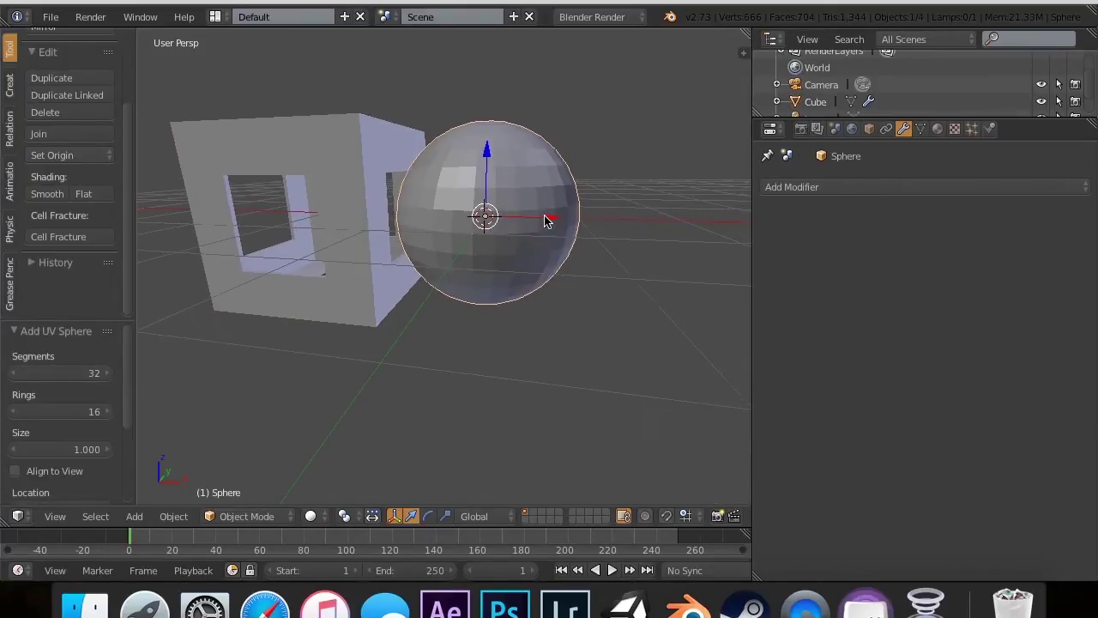
left_click_drag(546, 220, 619, 221)
Step: In Edit Mode, clear the sphere's selection and circle-select several irregular patches of faces across its front and edges
key("Tab")
key("a")
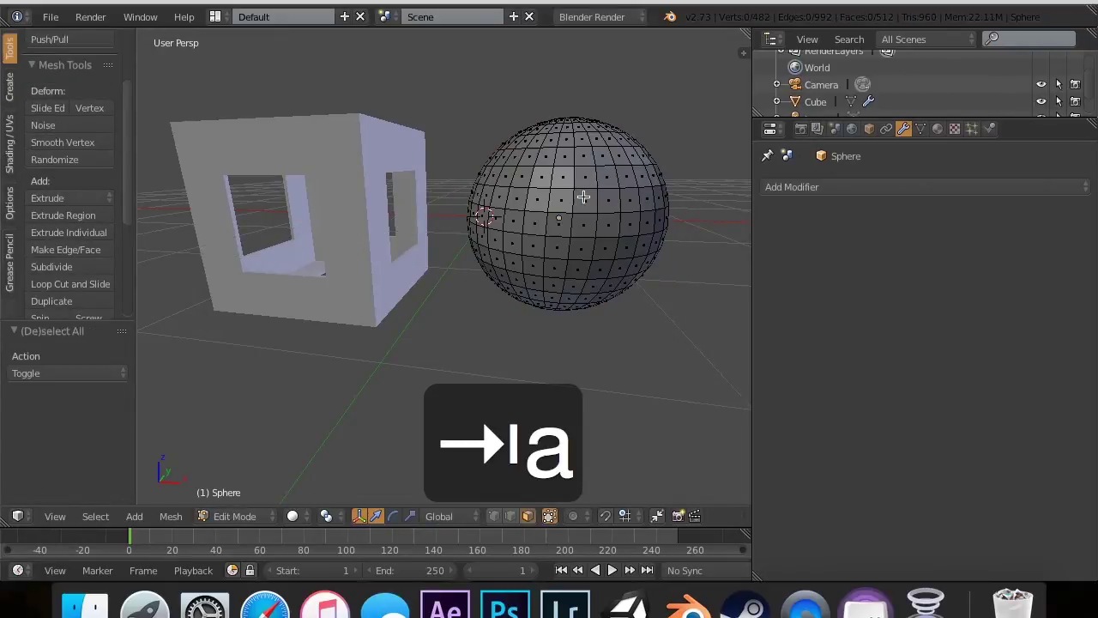
key("c")
left_click_drag(591, 182, 543, 260)
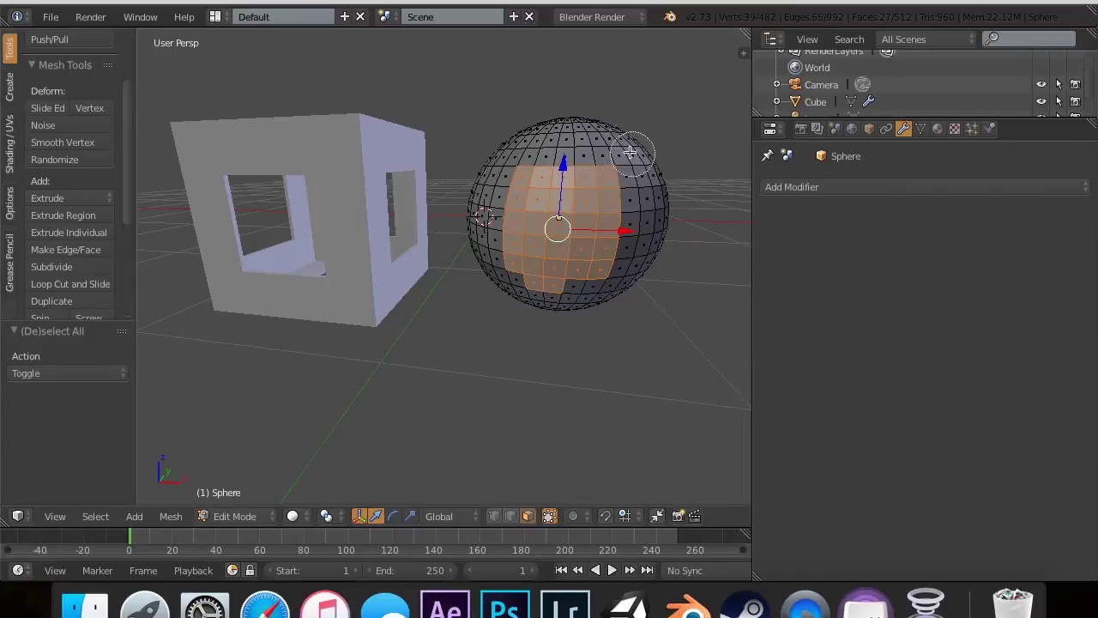
left_click_drag(644, 174, 659, 227)
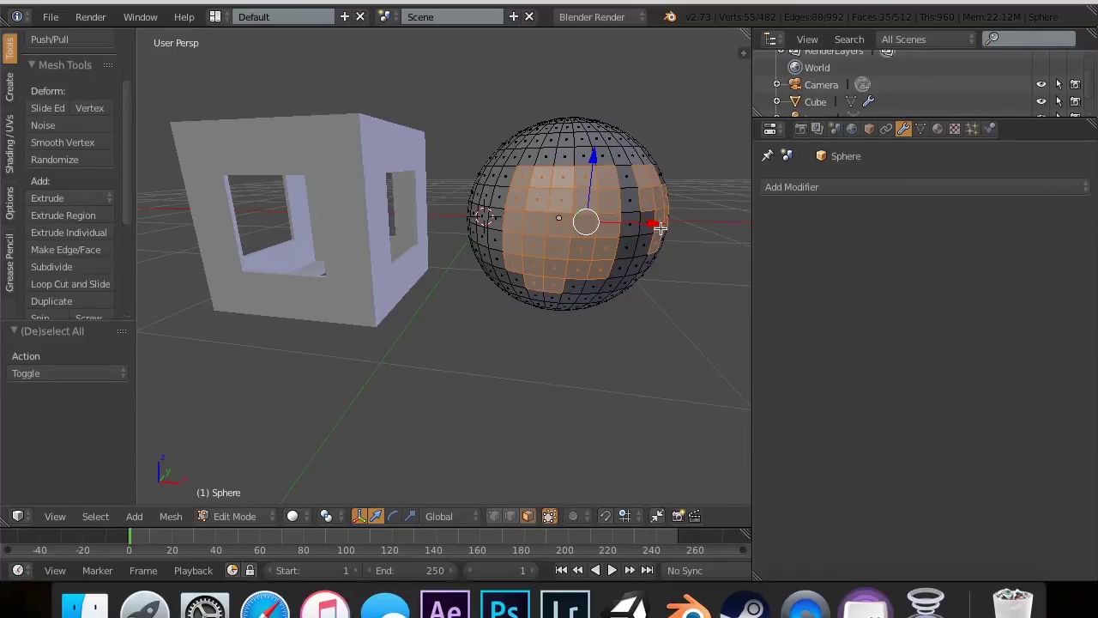
mouse_move(568, 113)
left_mouse_down()
mouse_move(487, 163)
mouse_move(489, 231)
left_mouse_up()
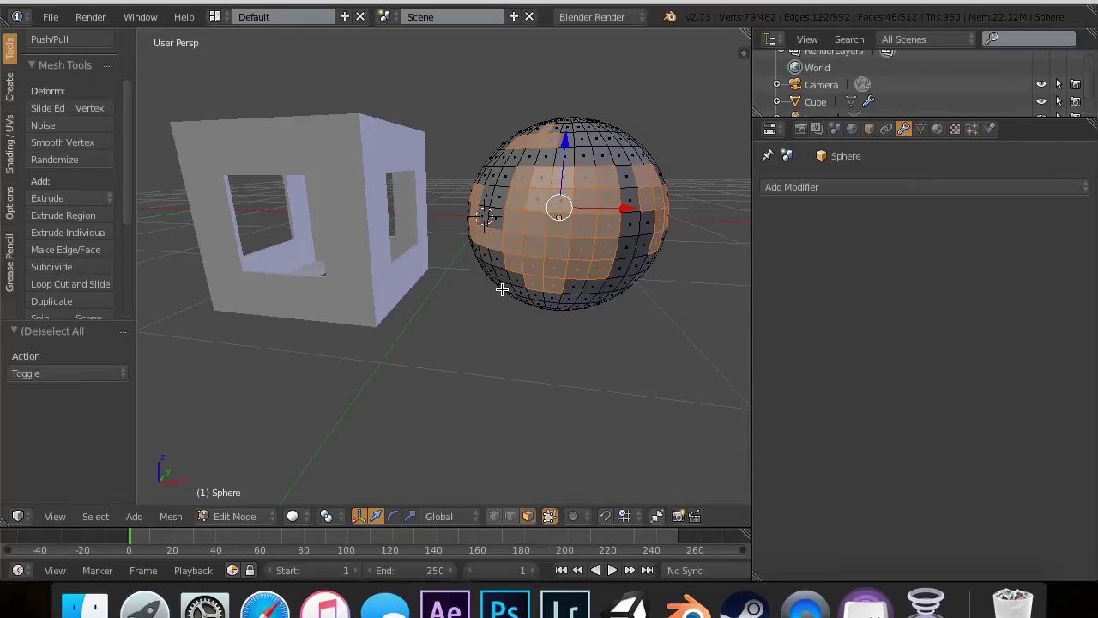
left_click_drag(502, 289, 576, 318)
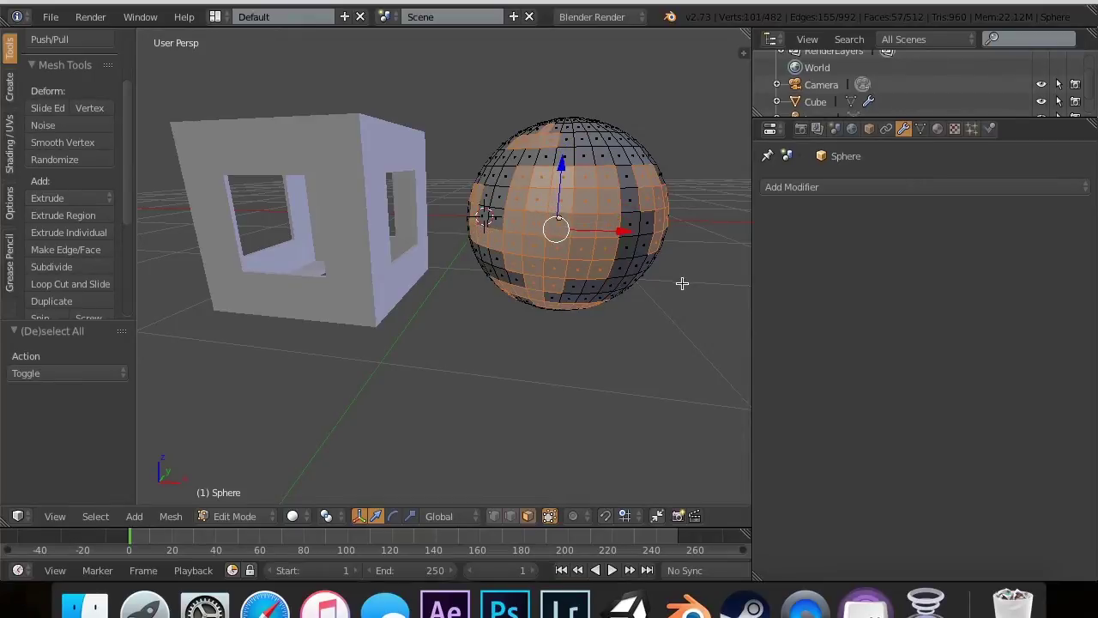
key("Return")
Step: Circle-select more scattered faces on the sphere's opposite side and delete all selected faces to cut irregular holes
scroll(682, 283, "left", 10)
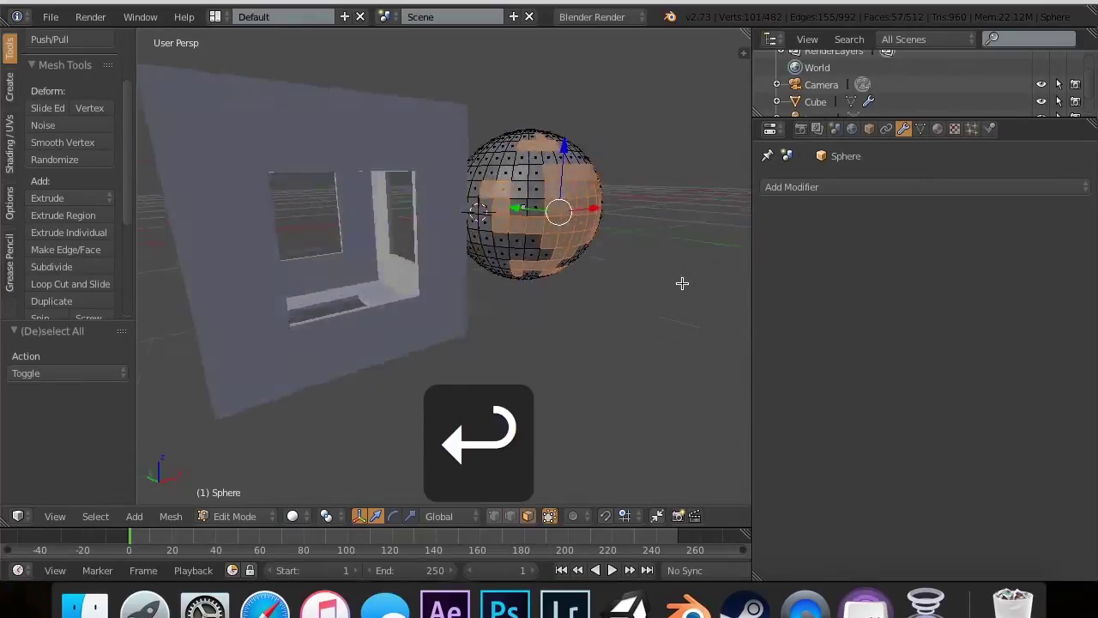
scroll(682, 283, "right", 3)
scroll(682, 283, "right", 2)
key("c")
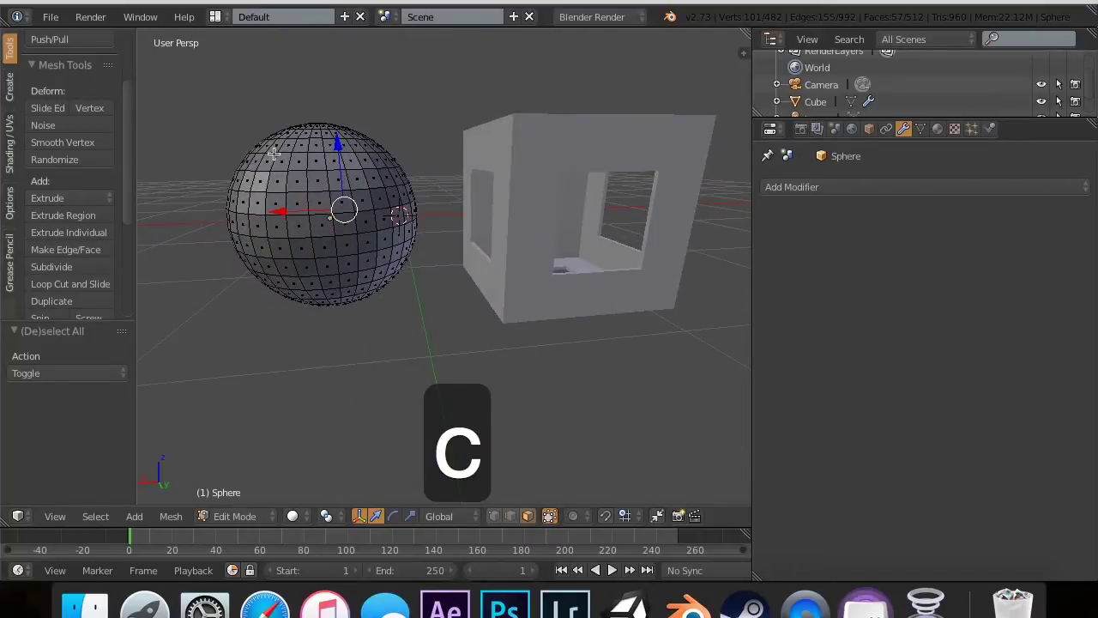
mouse_move(274, 153)
left_mouse_down()
mouse_move(343, 176)
mouse_move(300, 236)
mouse_move(339, 279)
mouse_move(238, 259)
mouse_move(261, 190)
mouse_move(441, 257)
left_mouse_up()
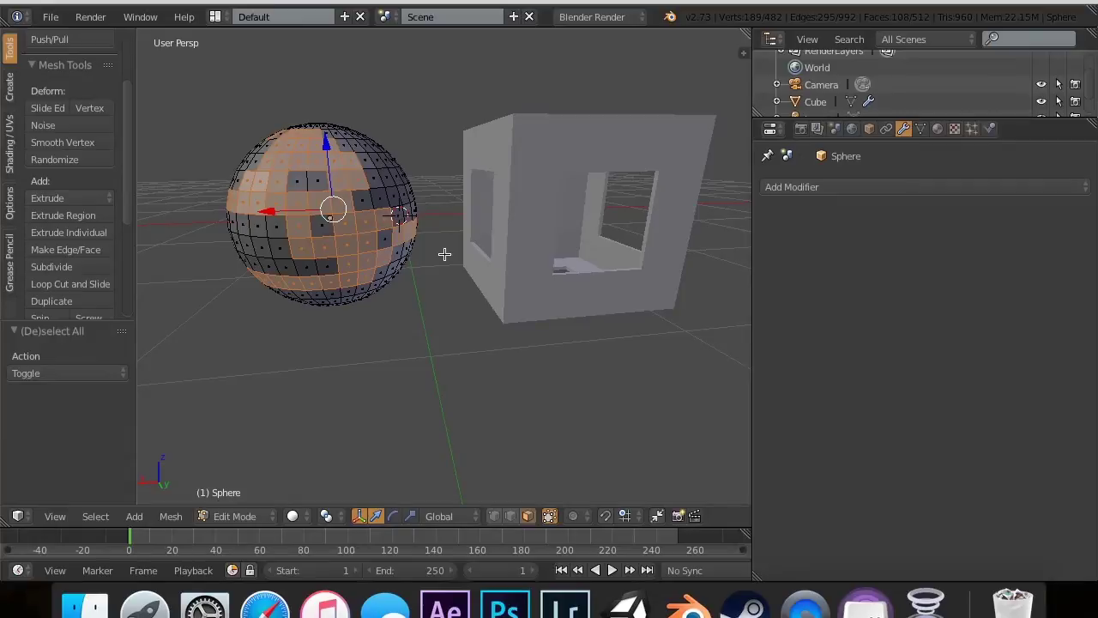
key("Return")
scroll(445, 255, "right", 10)
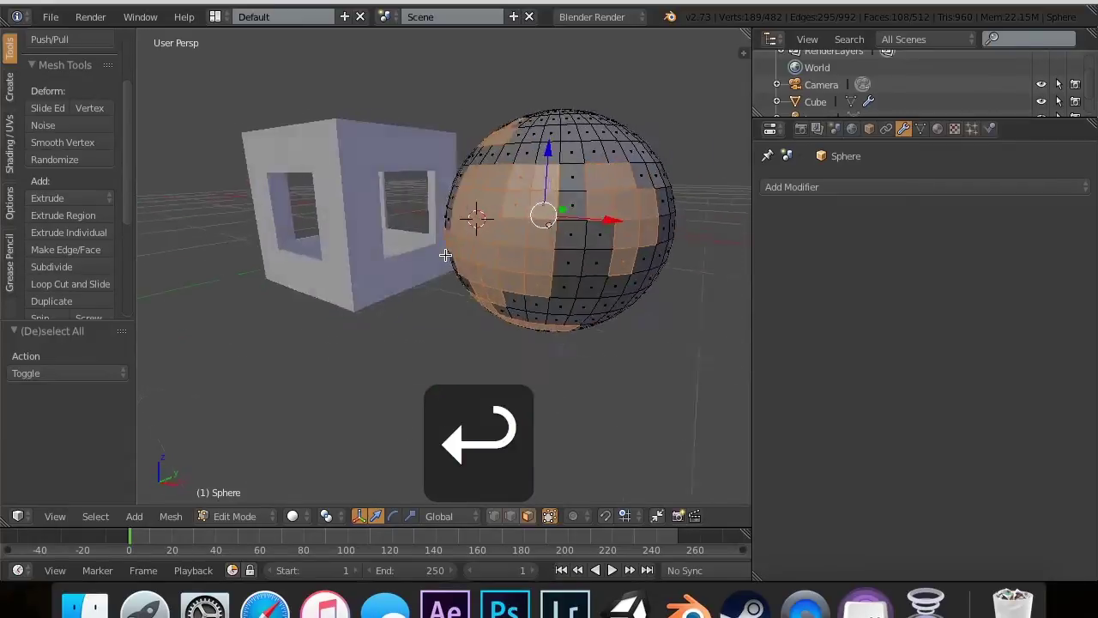
scroll(445, 254, "right", 10)
key("x")
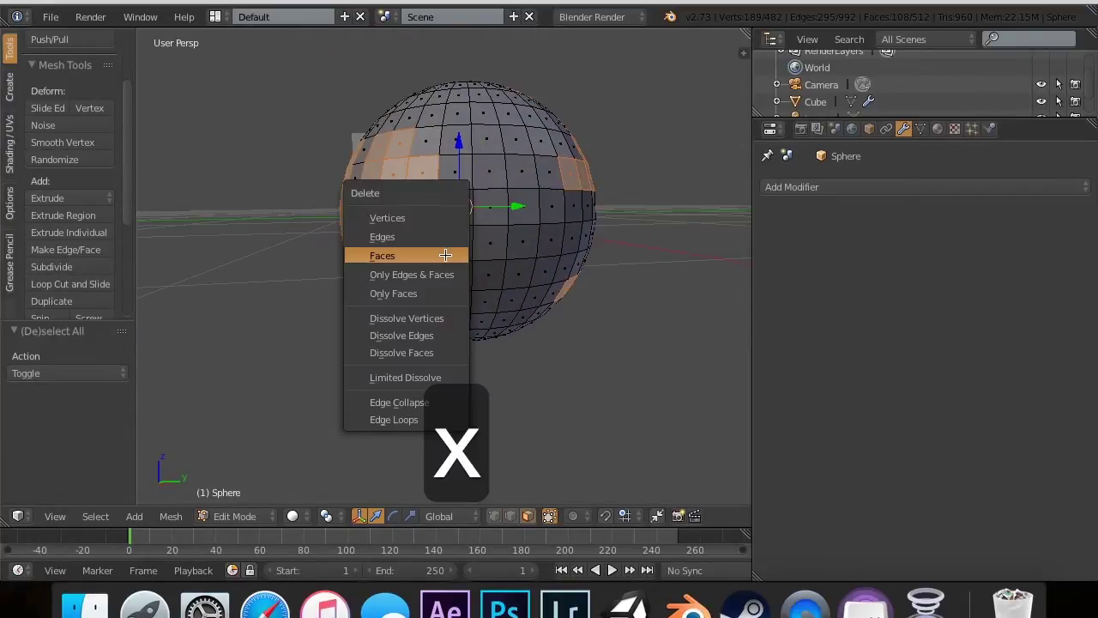
left_click(444, 257)
Step: Inspect the sphere's holes from all around, select all its remaining faces and return to Object Mode
scroll(442, 257, "right", 8)
scroll(442, 257, "down", 5)
scroll(442, 258, "right", 12)
scroll(441, 257, "up", 5)
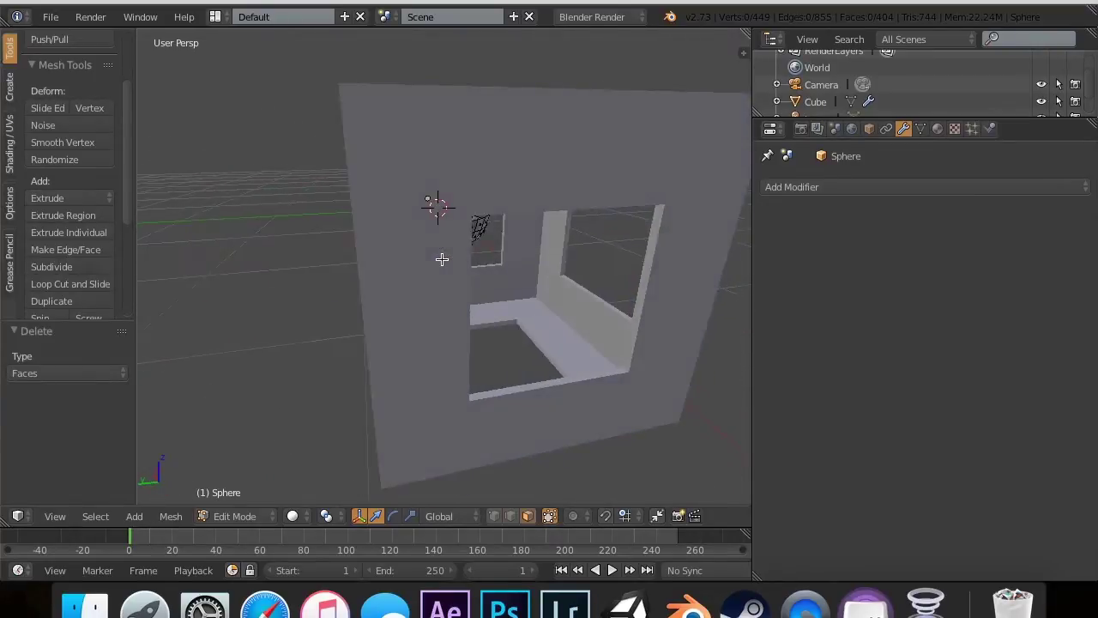
scroll(442, 259, "right", 15)
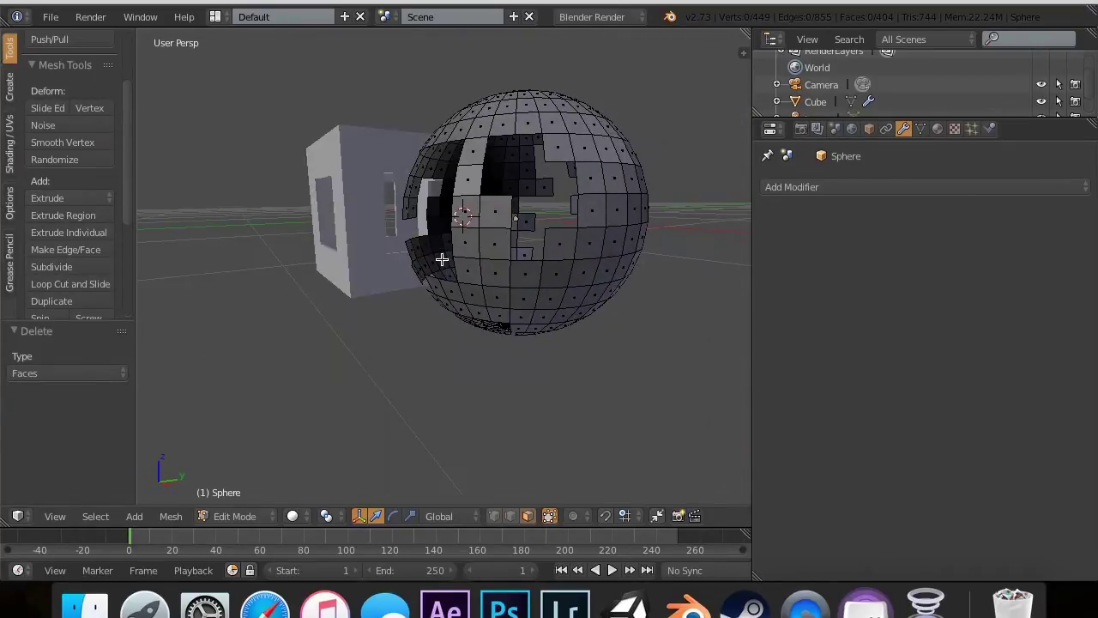
scroll(441, 258, "right", 10)
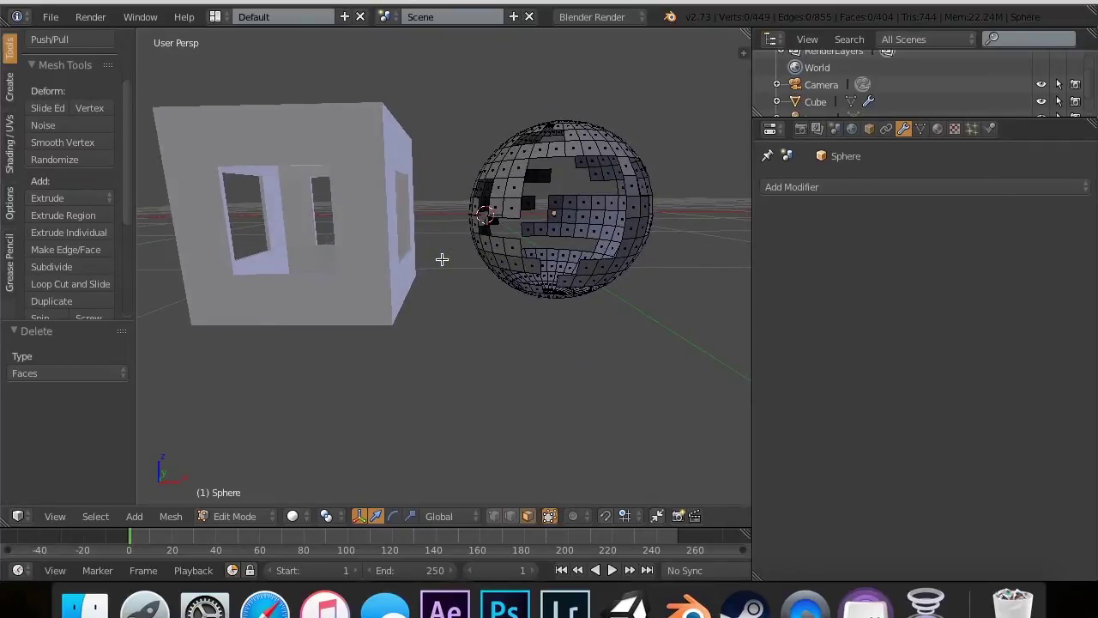
key("a")
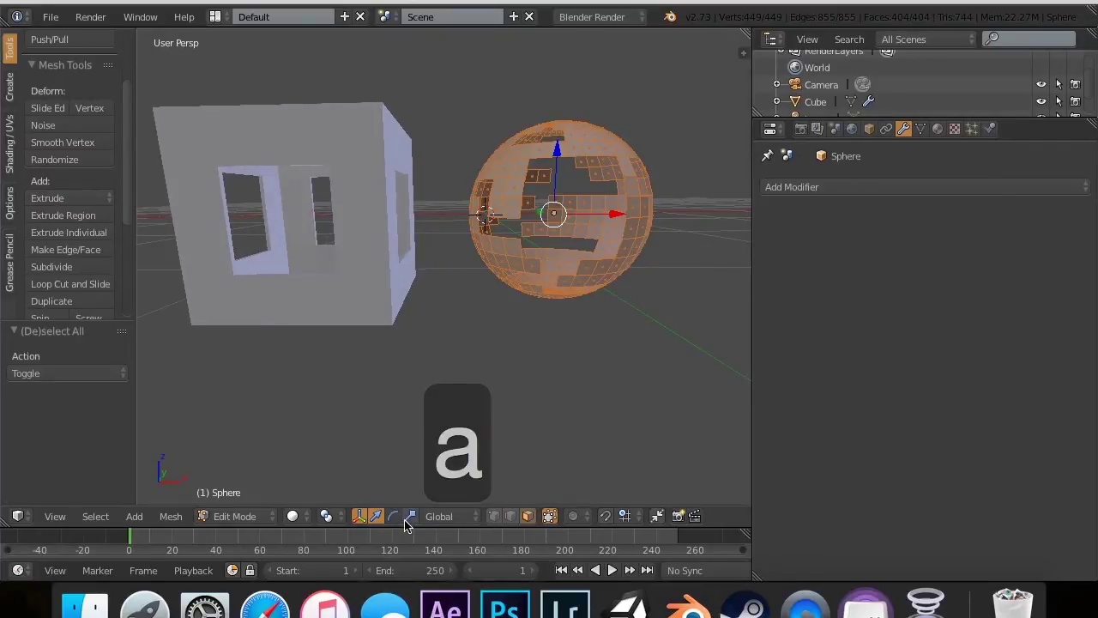
key("Tab")
key("Tab")
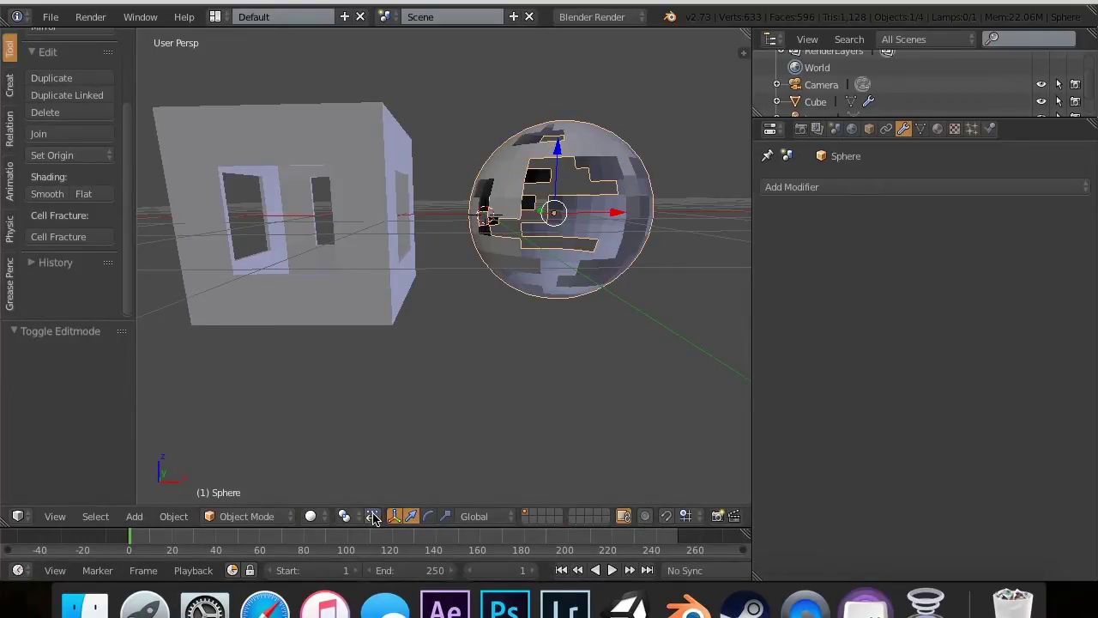
key("s")
key("Escape")
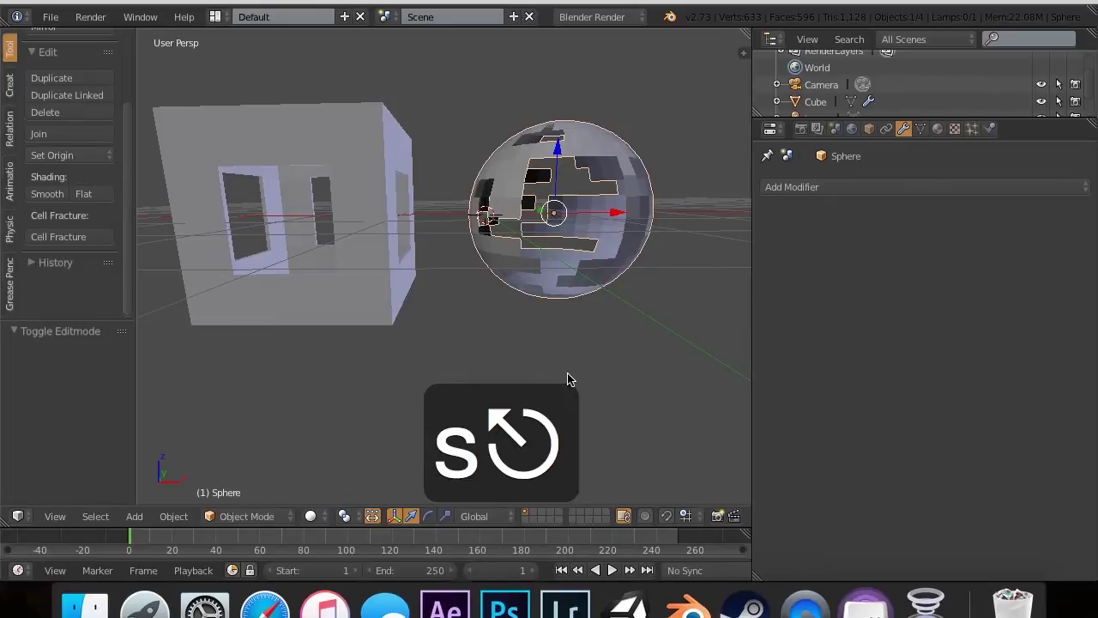
key("a")
key("a")
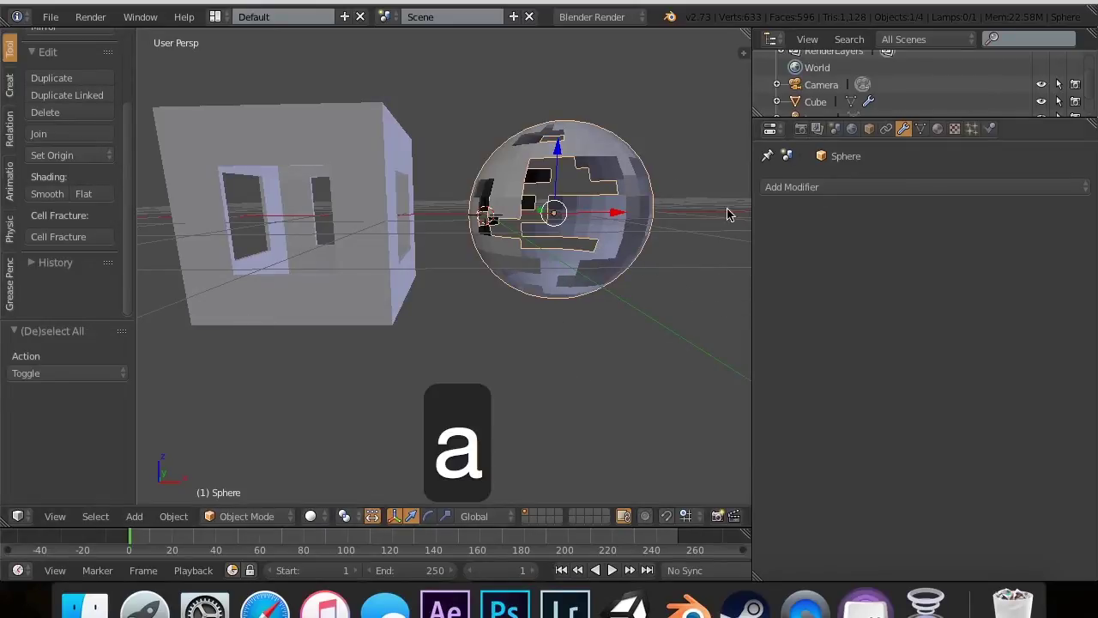
Step: Examine the sphere's paper-thin shell up close through its openings
middle_click_drag(727, 209, 538, 263)
scroll(541, 265, "up", 6)
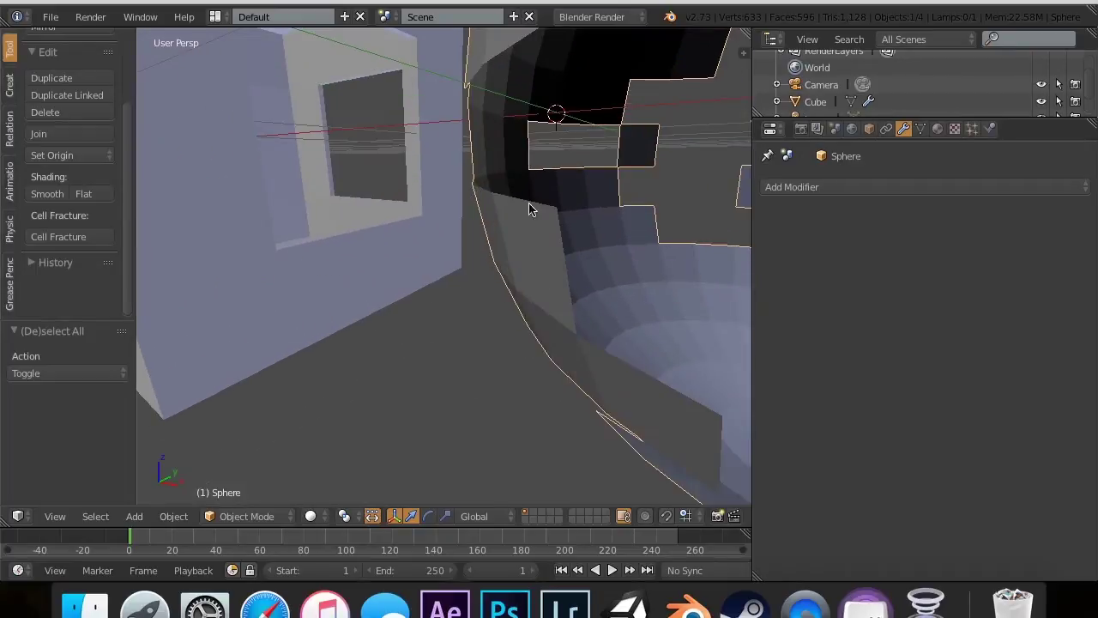
scroll(693, 304, "down", 6)
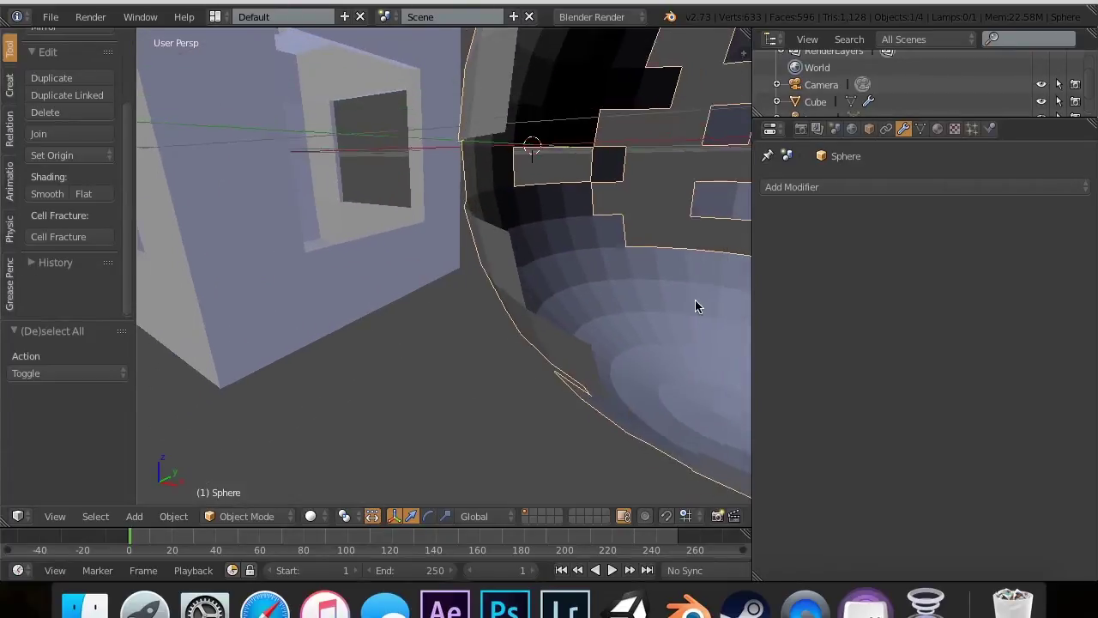
Step: Add a Solidify modifier to the sphere with the irregular holes
left_click(847, 198)
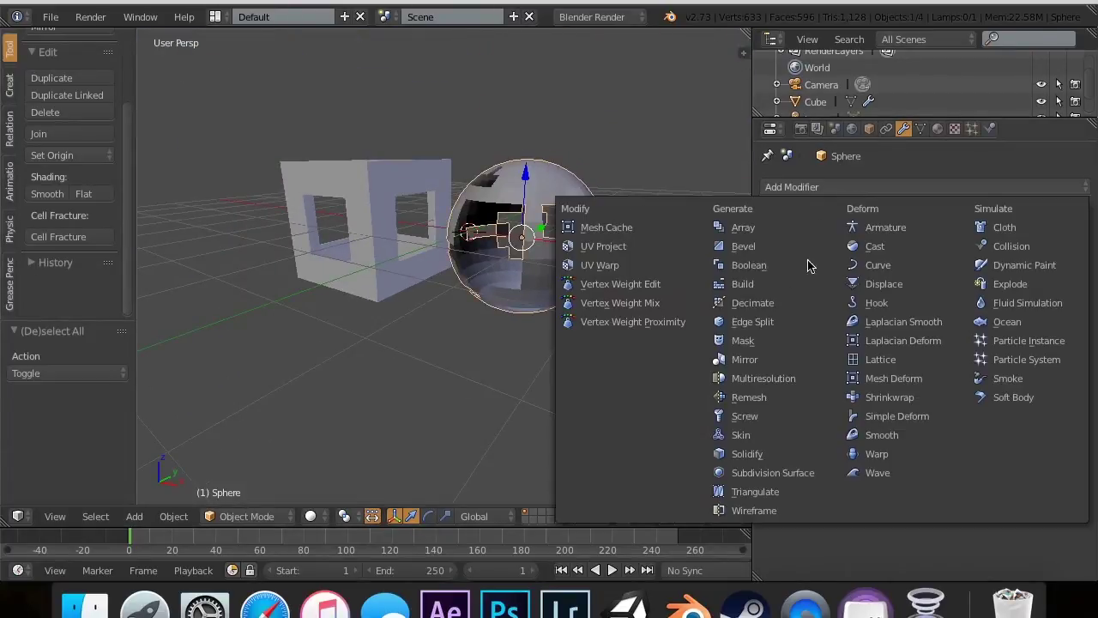
left_click(763, 457)
Step: Examine the thickness of the solidified sphere's walls up close from several sides and through its holes
scroll(524, 387, "up", 8)
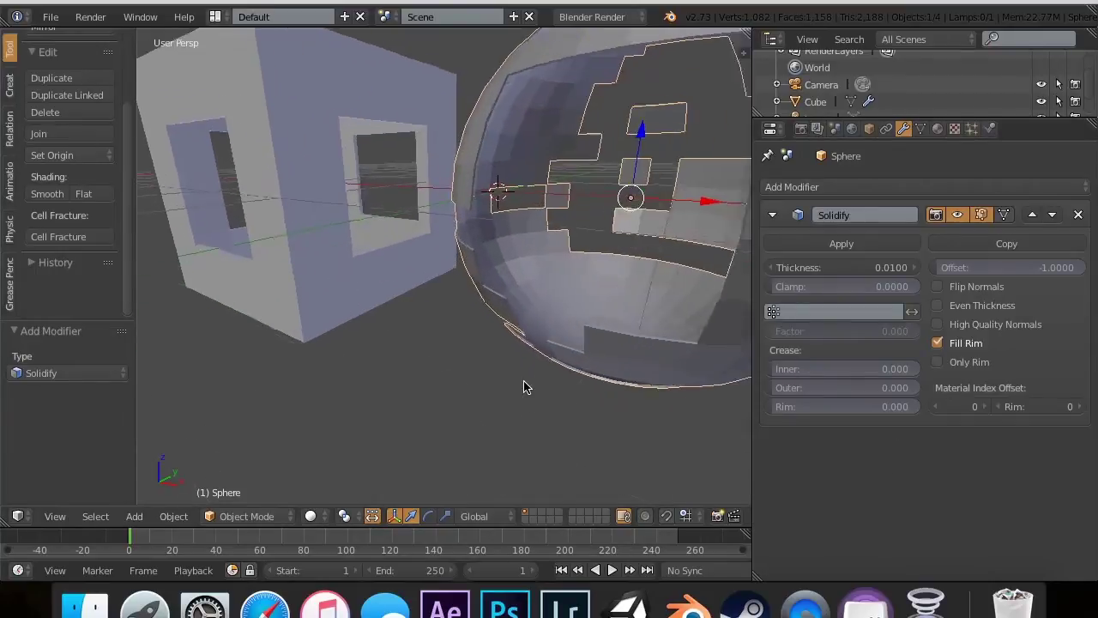
scroll(524, 381, "left", 8)
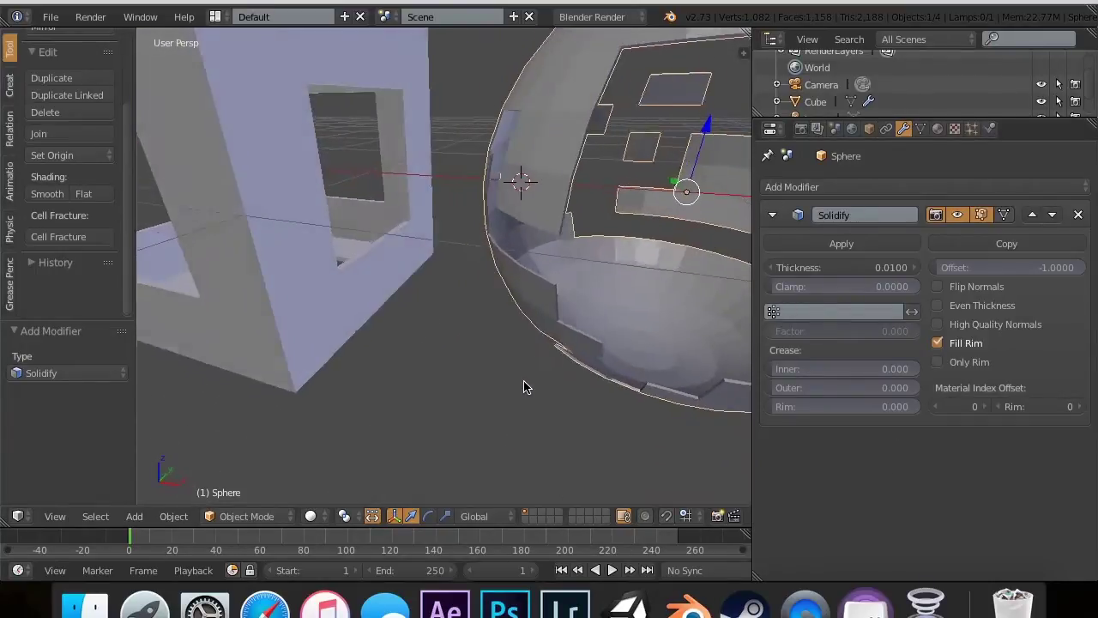
scroll(524, 381, "right", 5)
scroll(523, 380, "right", 10)
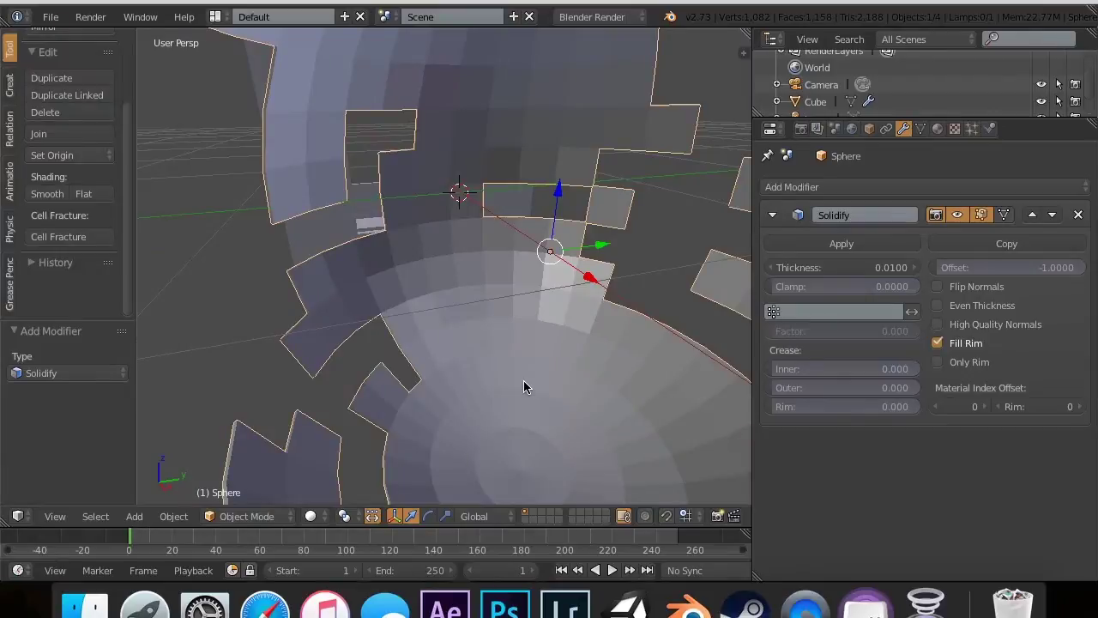
scroll(524, 380, "left", 10)
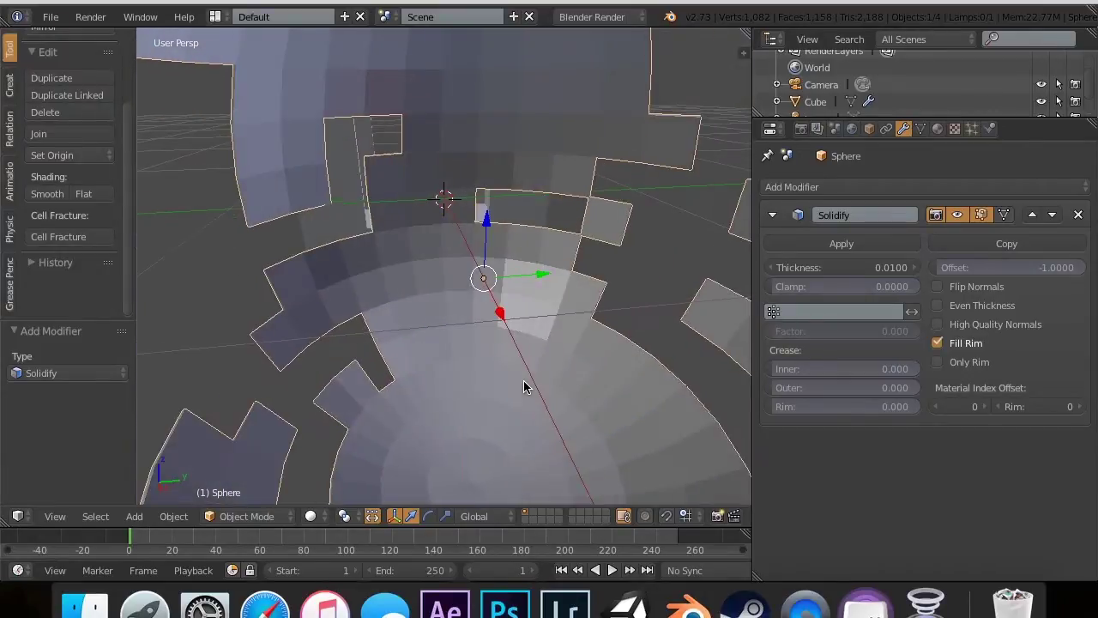
scroll(524, 380, "right", 3)
scroll(524, 387, "right", 7)
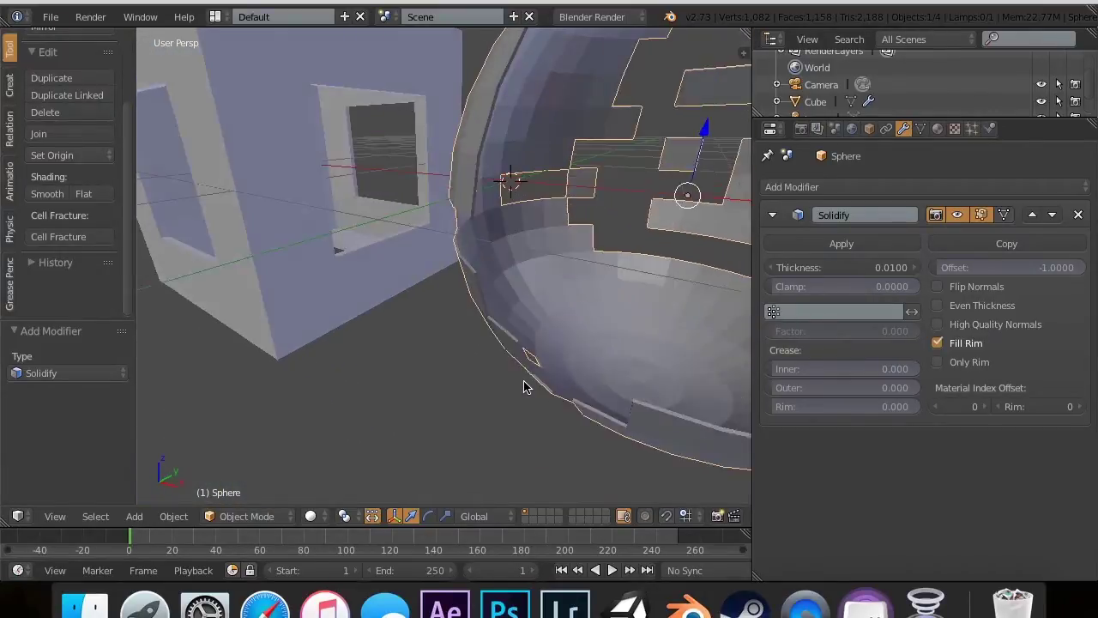
scroll(524, 387, "left", 3)
scroll(524, 387, "left", 3)
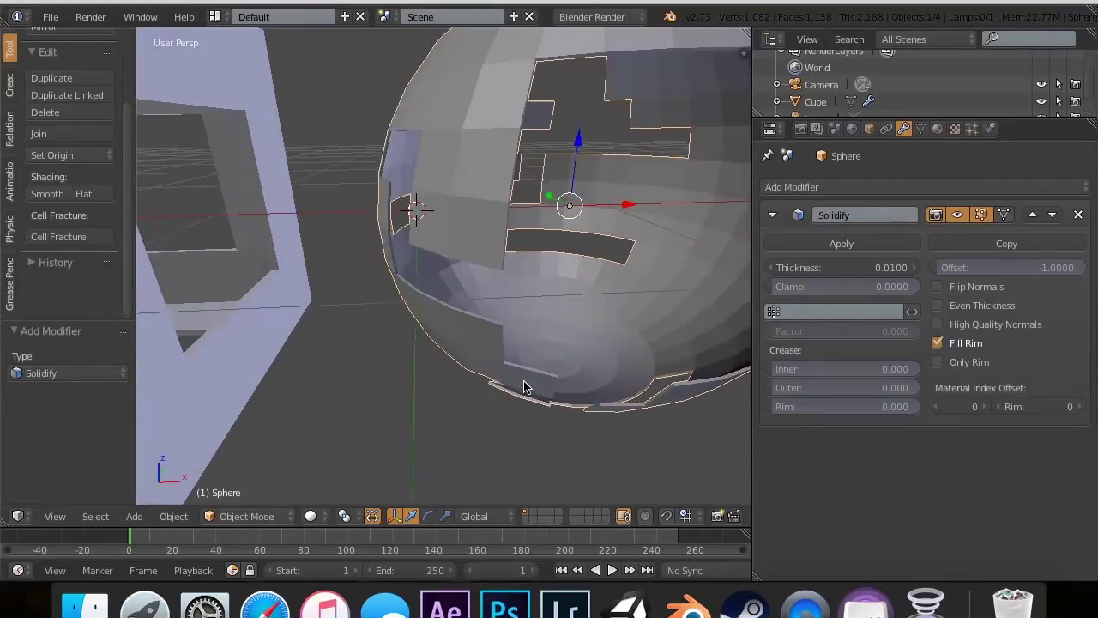
Step: Add a UV sphere and move it about 0.805 along X so that it coincides with the holed sphere
scroll(524, 387, "right", 3, "shift")
scroll(524, 387, "down", 3)
key("shift+a")
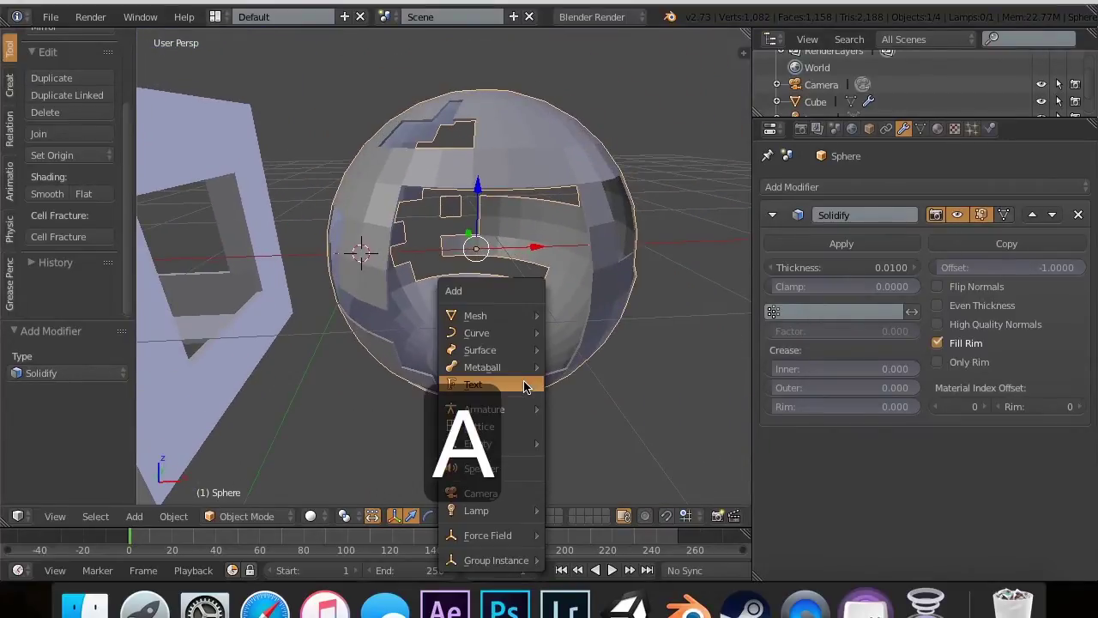
mouse_move(502, 316)
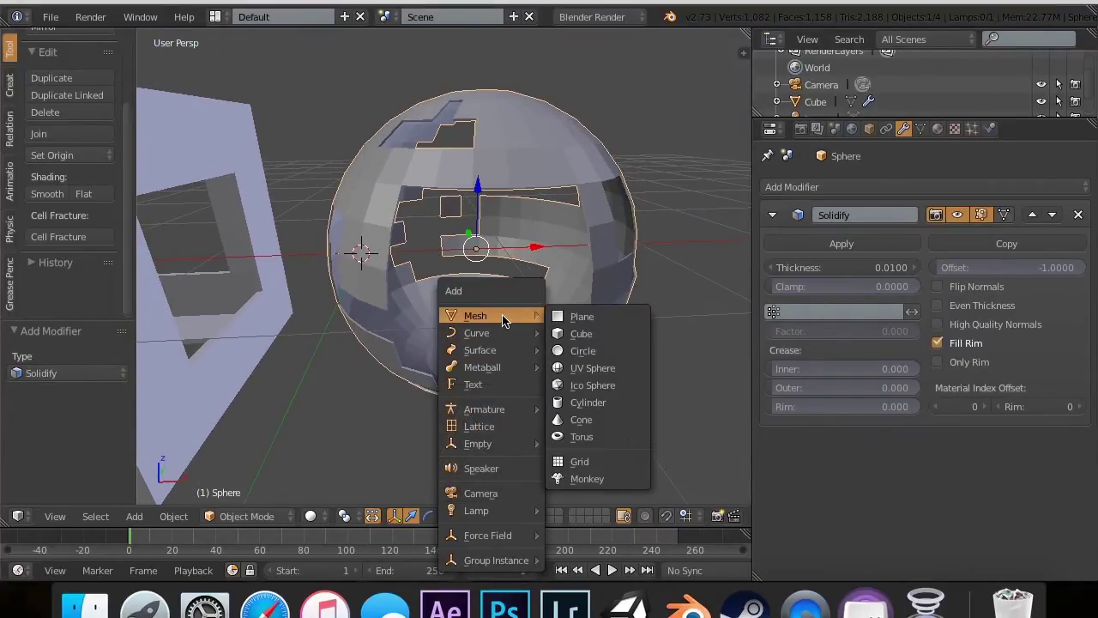
left_click(608, 367)
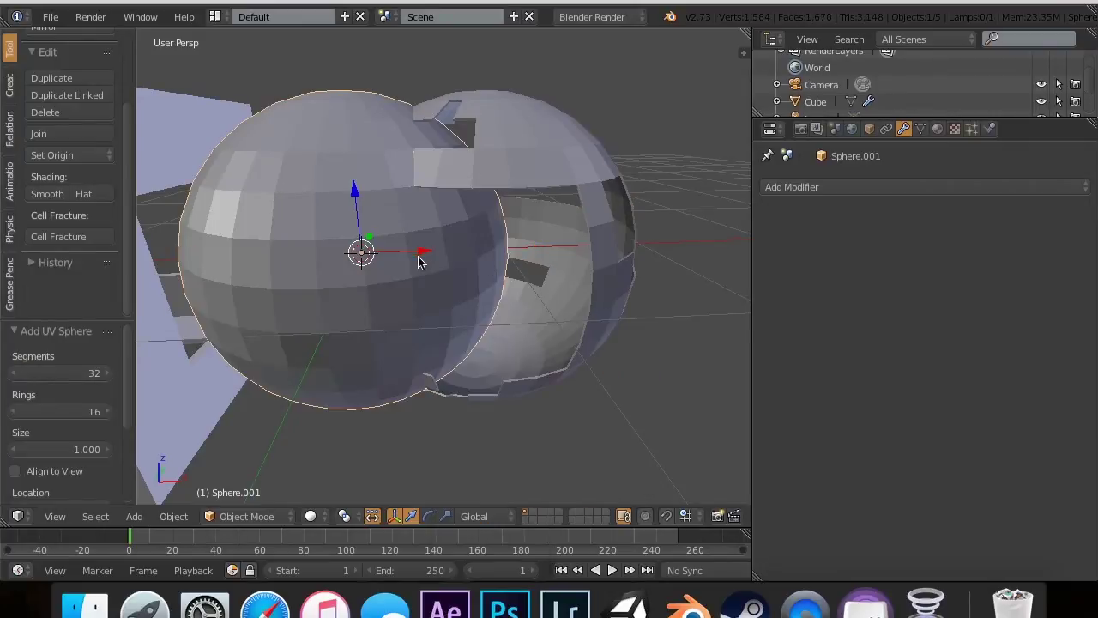
key("g")
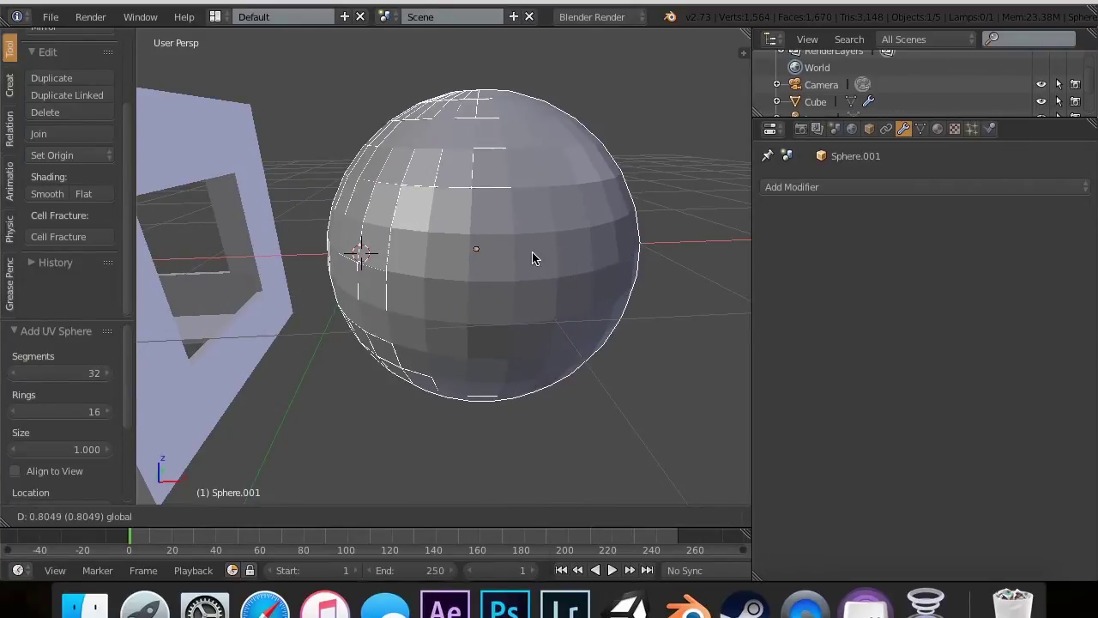
left_click(531, 258)
Step: Try to scale the new sphere down by a factor of 0.5
type("s.")
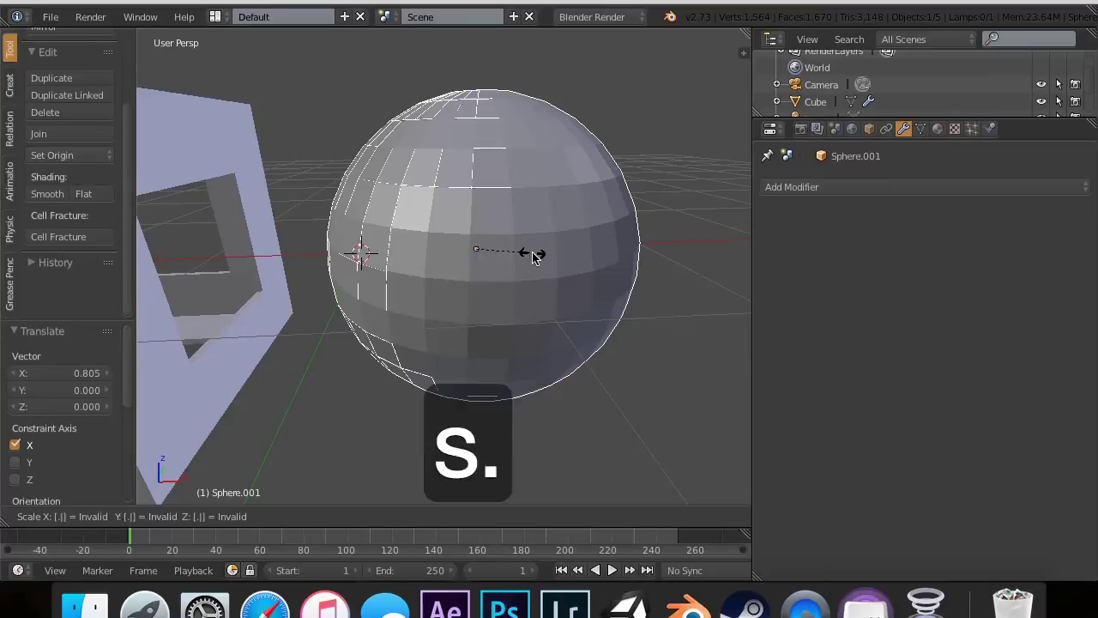
type("95")
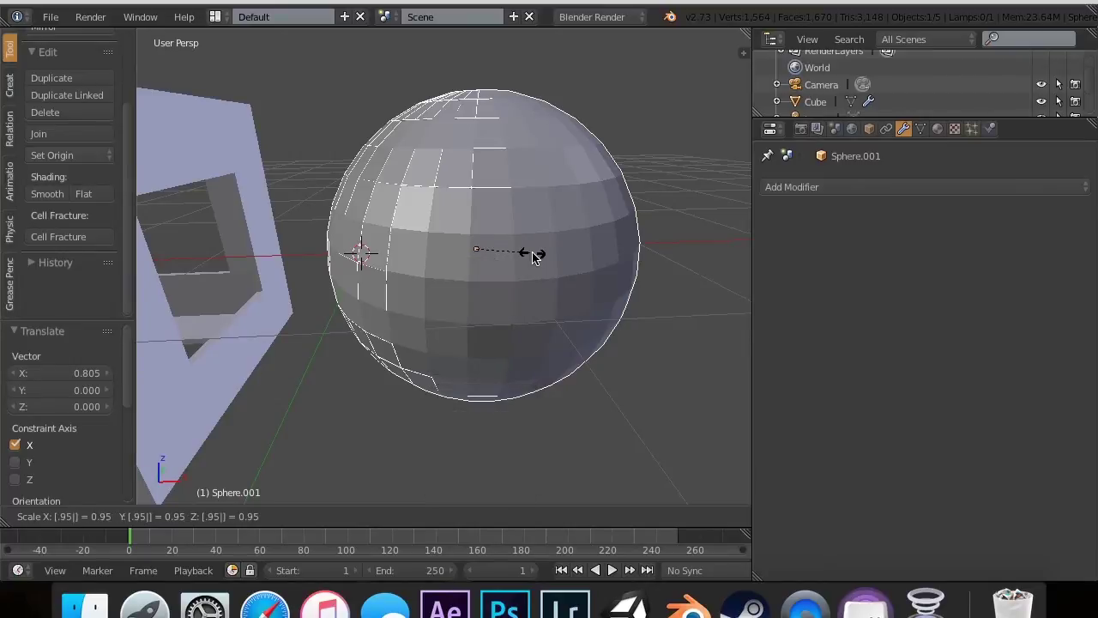
key("BackSpace")
key("BackSpace")
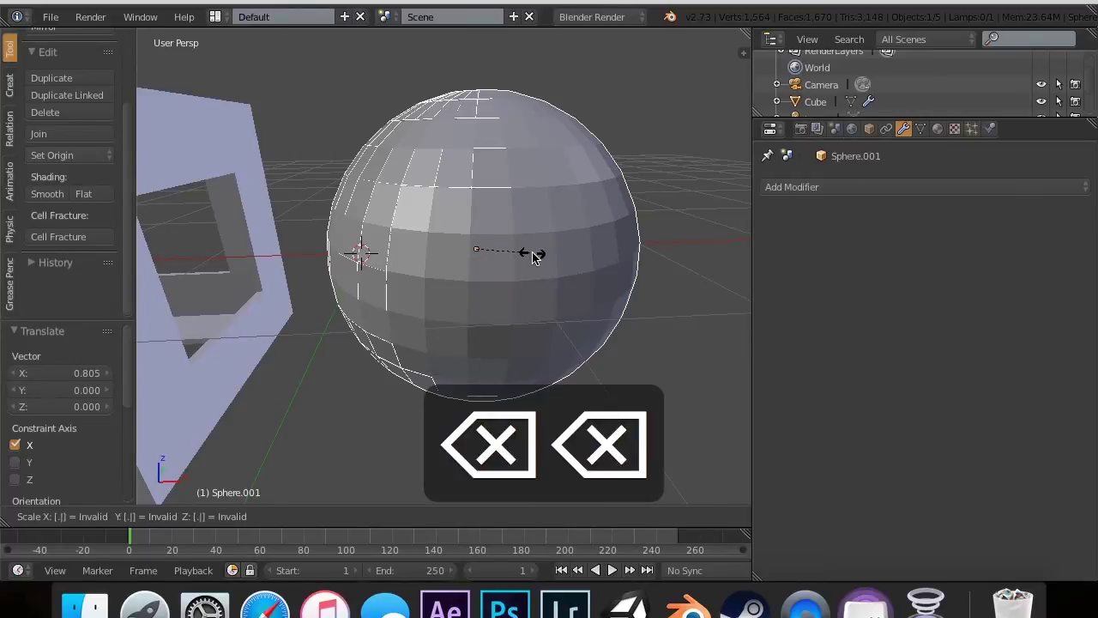
type("8")
key("BackSpace")
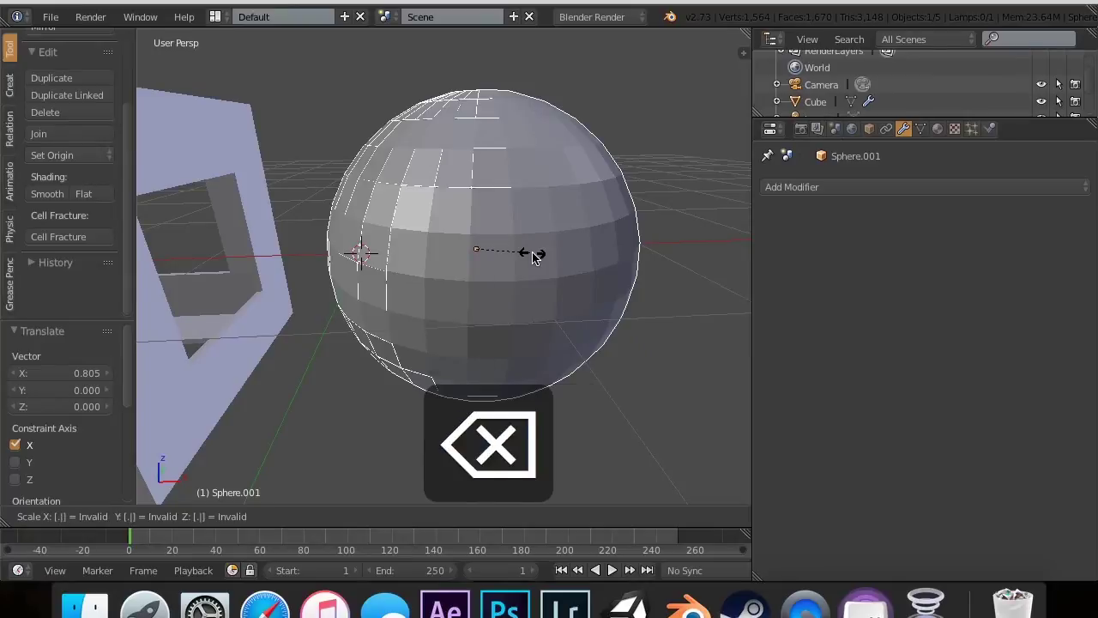
type("5")
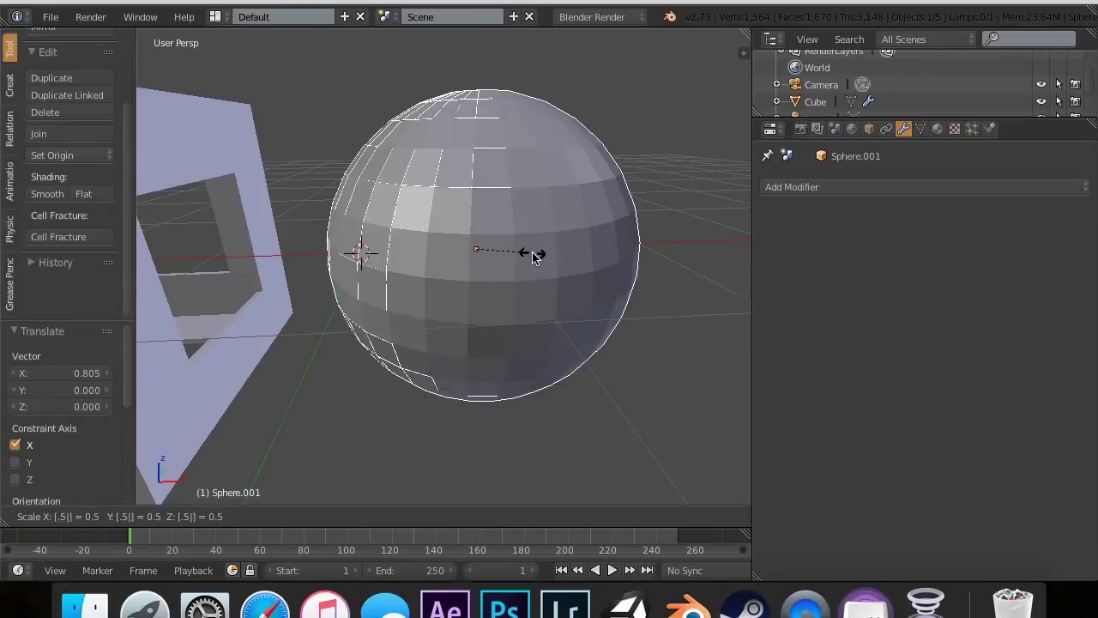
key("Return")
scroll(531, 258, "right", 8)
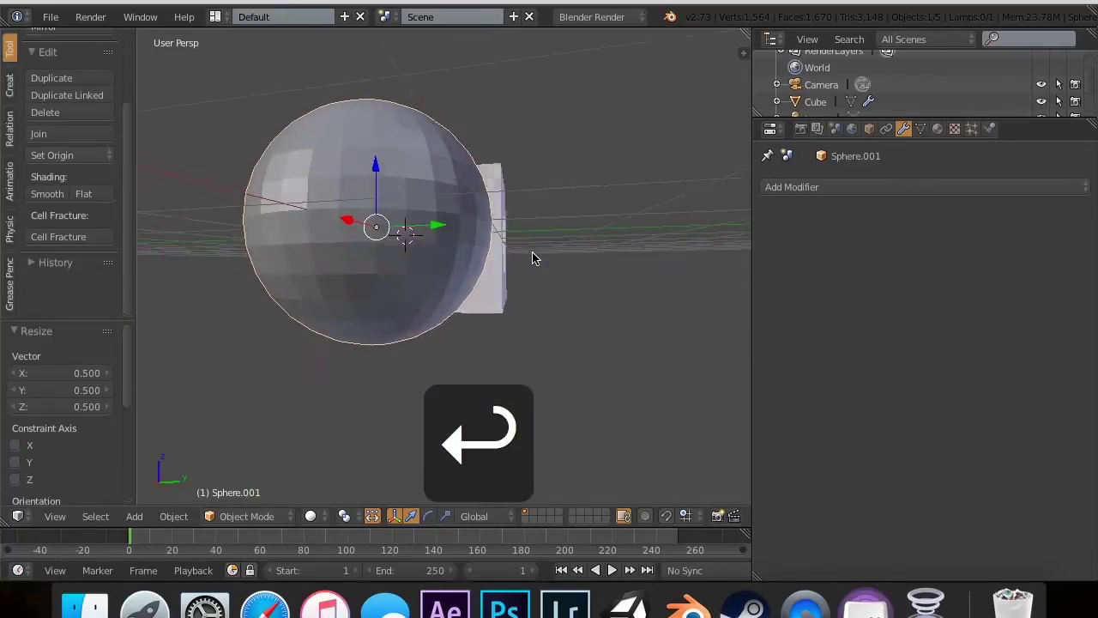
scroll(531, 257, "left", 10)
key("s")
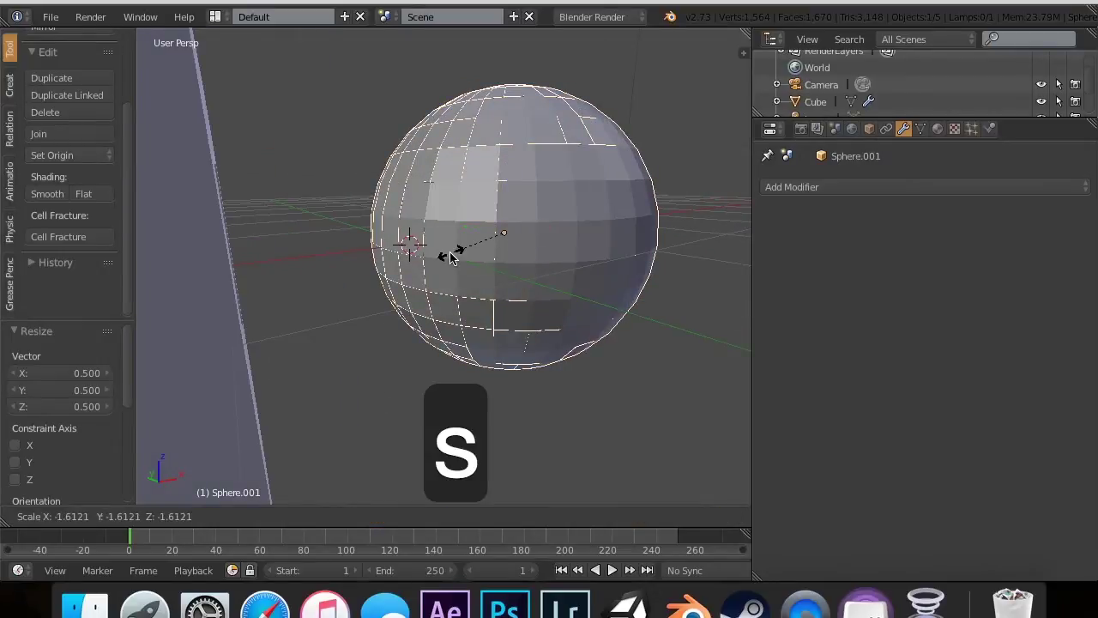
key("Escape")
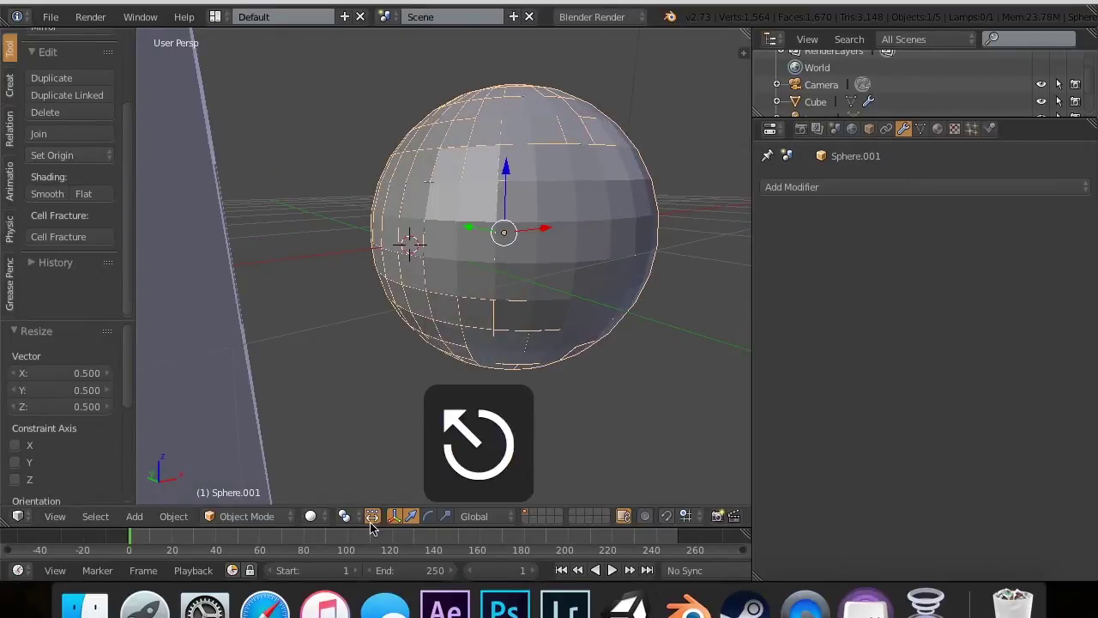
Step: Turn off manipulating centre points only and scale the new sphere to 0.95 so it fits inside the holed shell
key("s")
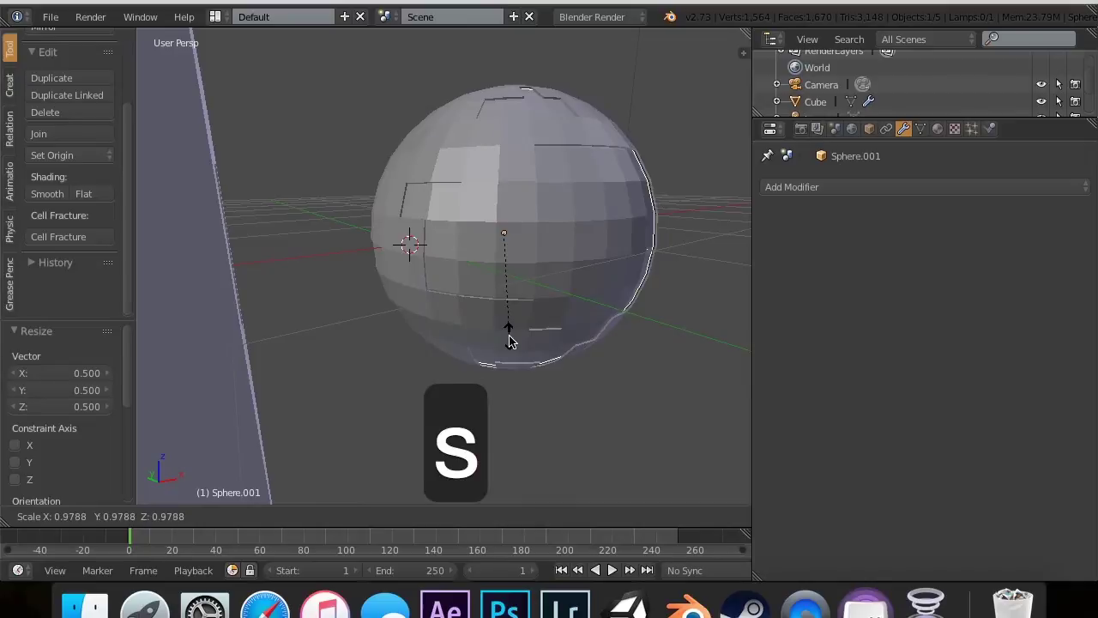
type(".9")
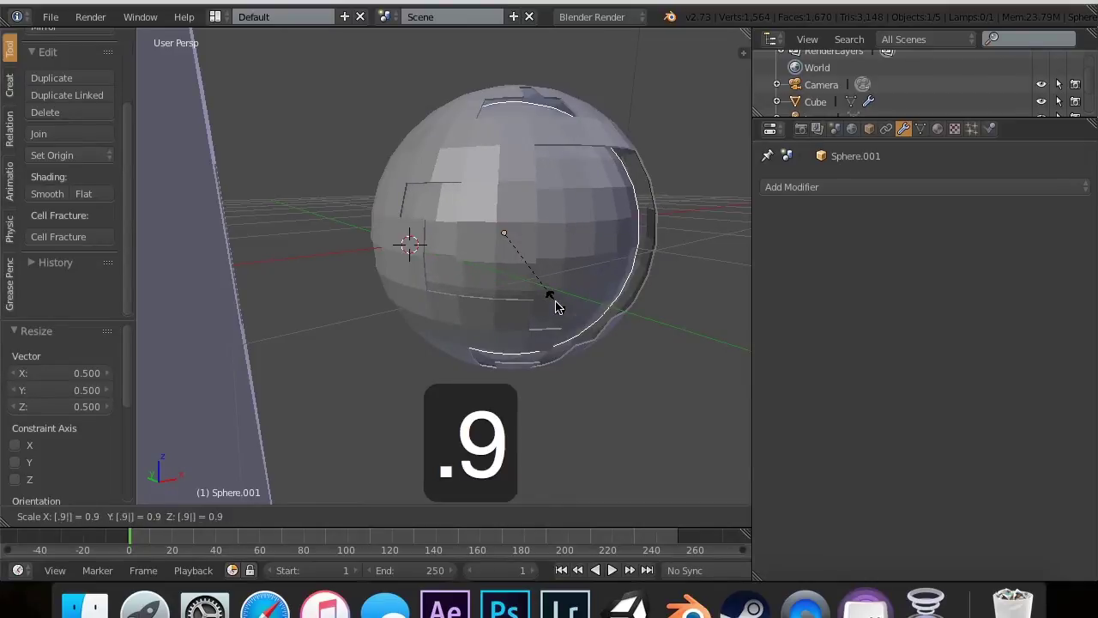
type("5")
key("Return")
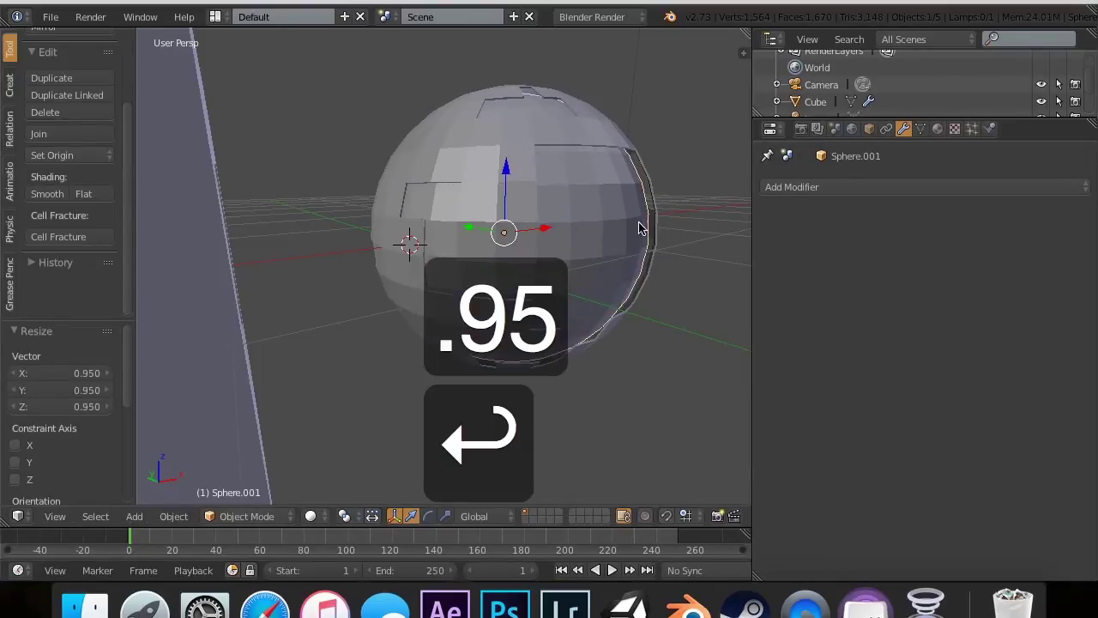
Step: Give the inner sphere a new material with a bright red diffuse colour
left_click(935, 130)
left_click(904, 239)
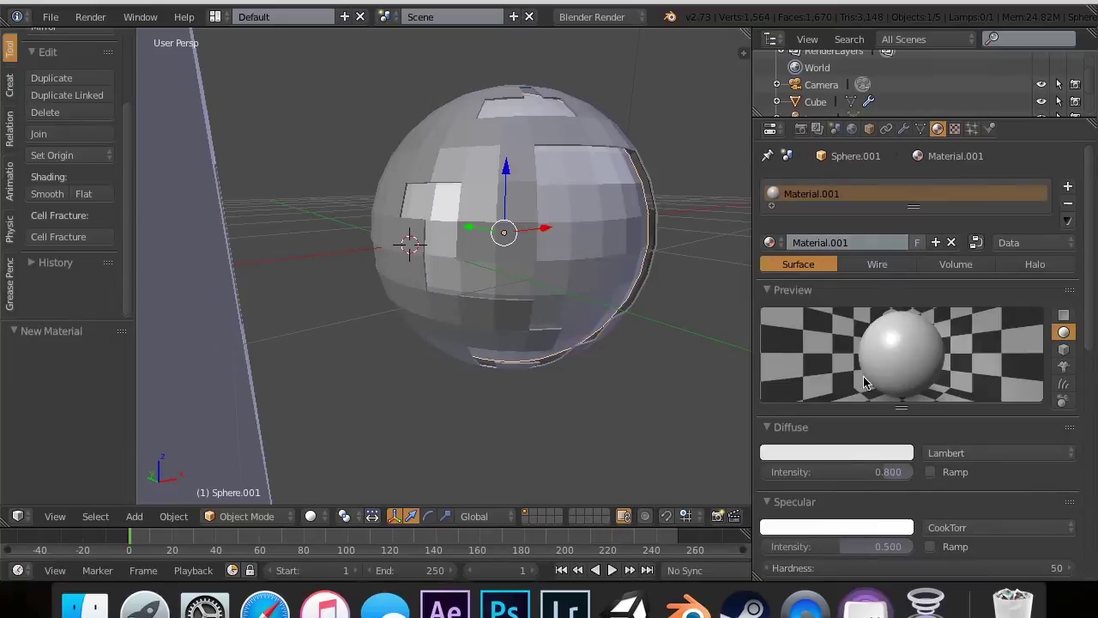
left_click(859, 457)
left_click_drag(824, 277, 837, 348)
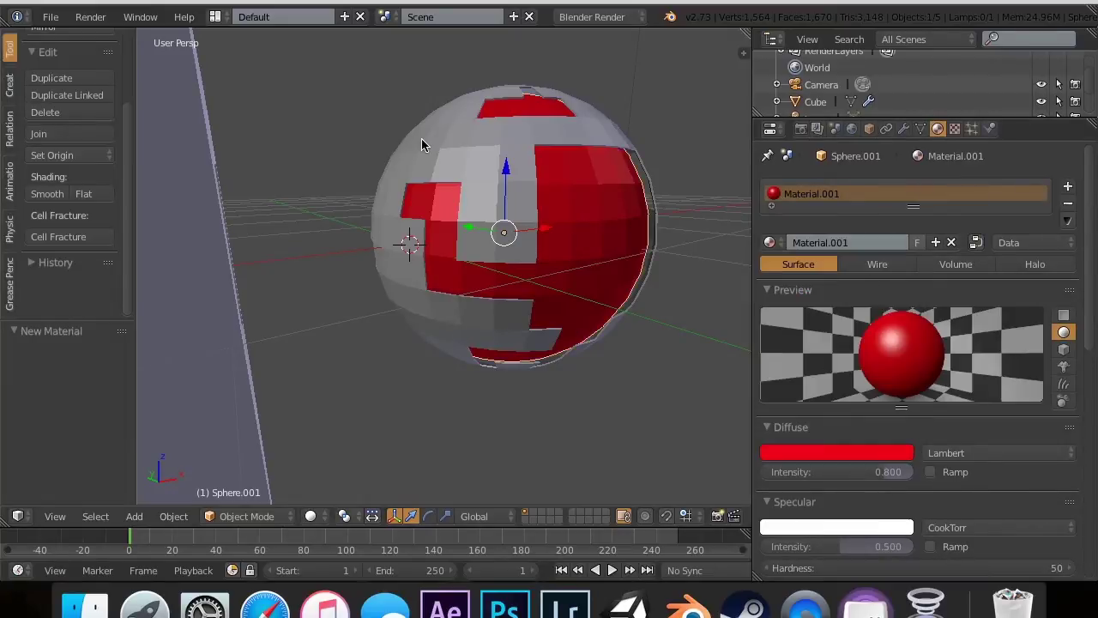
Step: Give the outer holed sphere a new material with an orange-red diffuse colour (R 0.800, G 0.067, B 0.025)
right_click(425, 139)
left_click(823, 242)
left_click(844, 455)
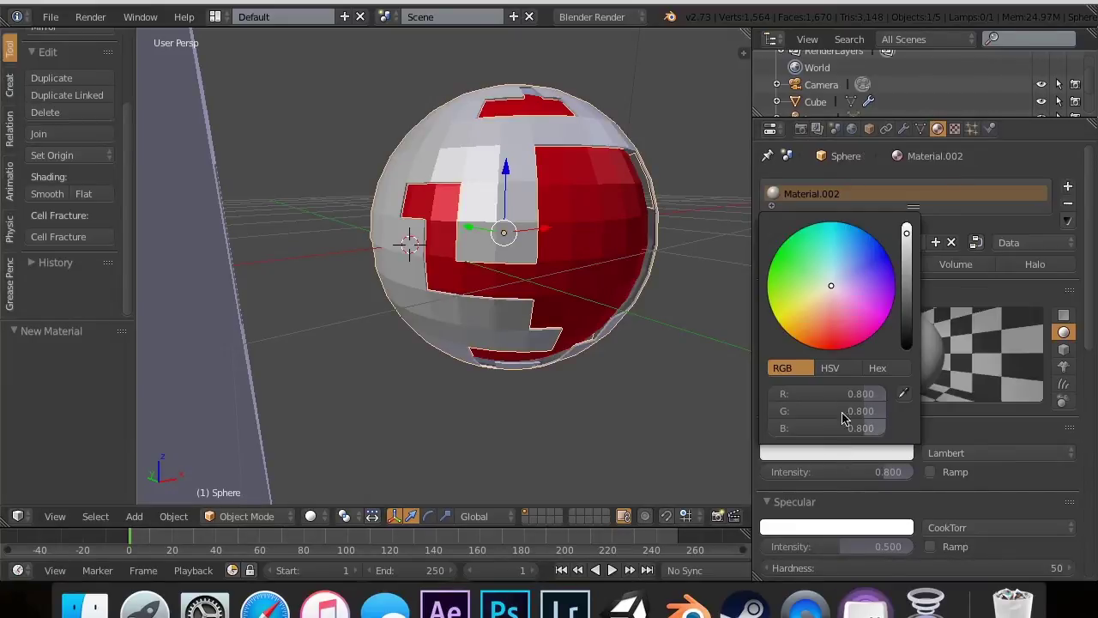
left_click(822, 337)
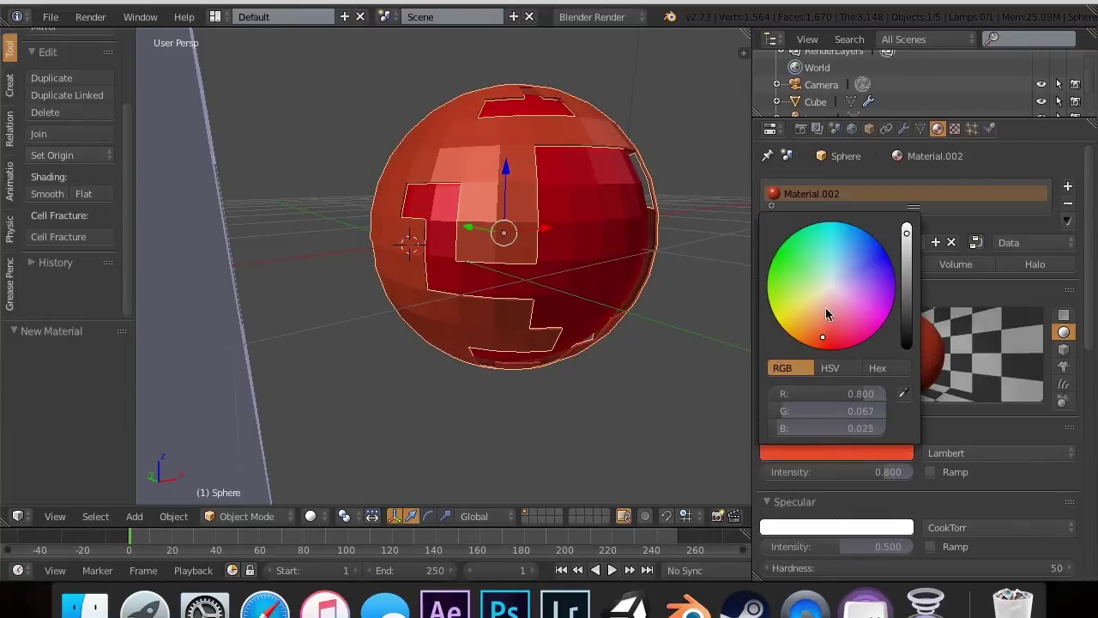
Step: Spin the outer holed sphere around the inner one about the global Z axis, ending at about -1653°
middle_click_drag(566, 236, 441, 275)
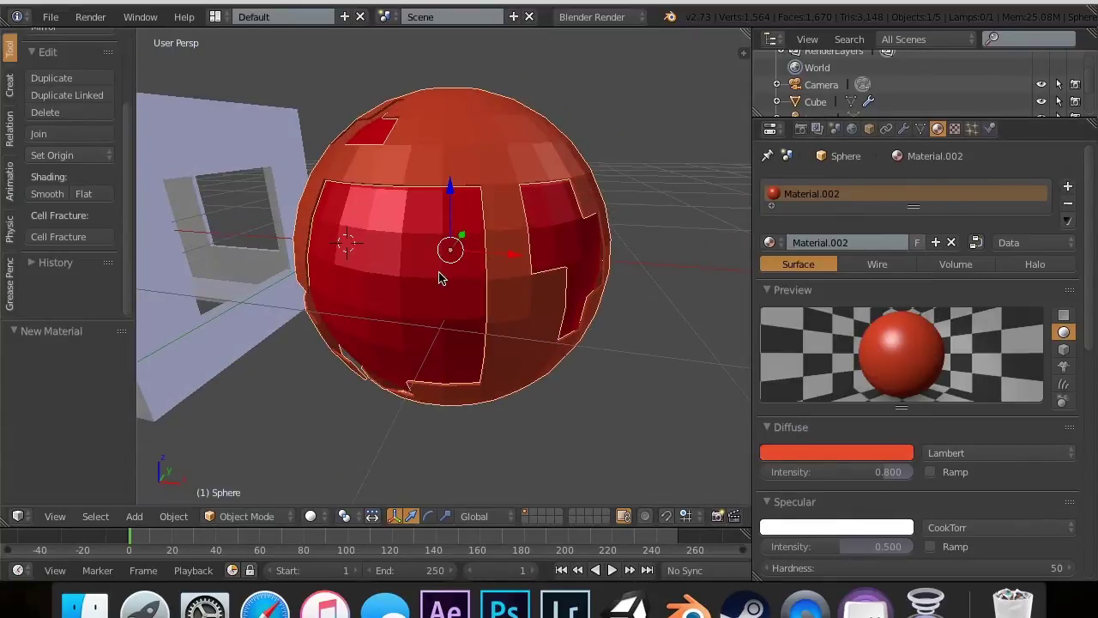
right_click(408, 297)
middle_click_drag(343, 309, 424, 293)
right_click(470, 179)
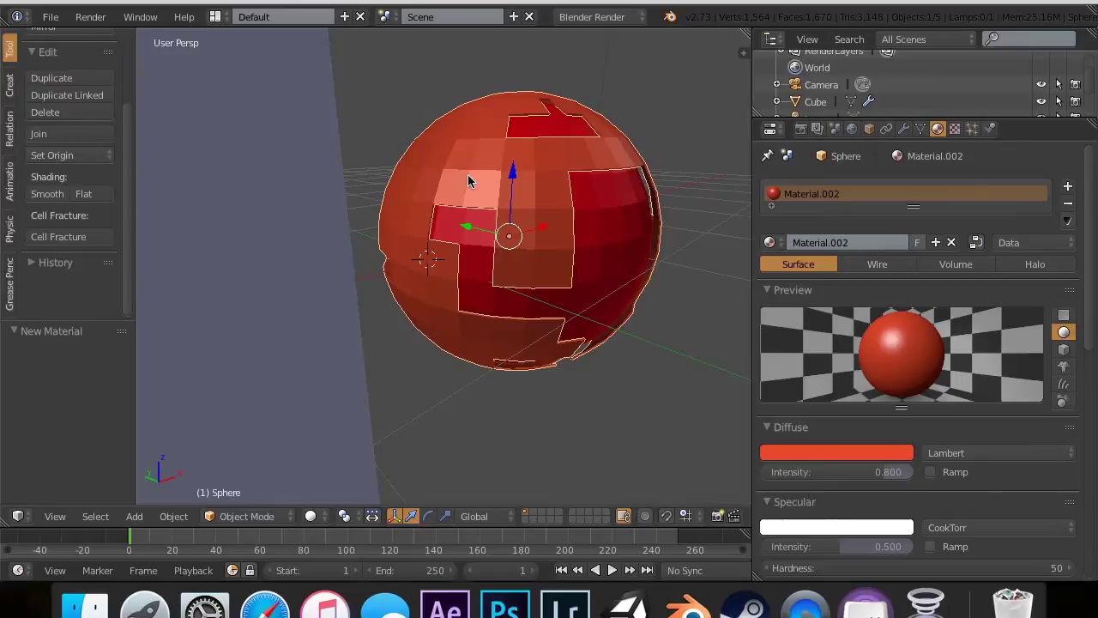
middle_click_drag(459, 184, 467, 176)
key("e")
key("r")
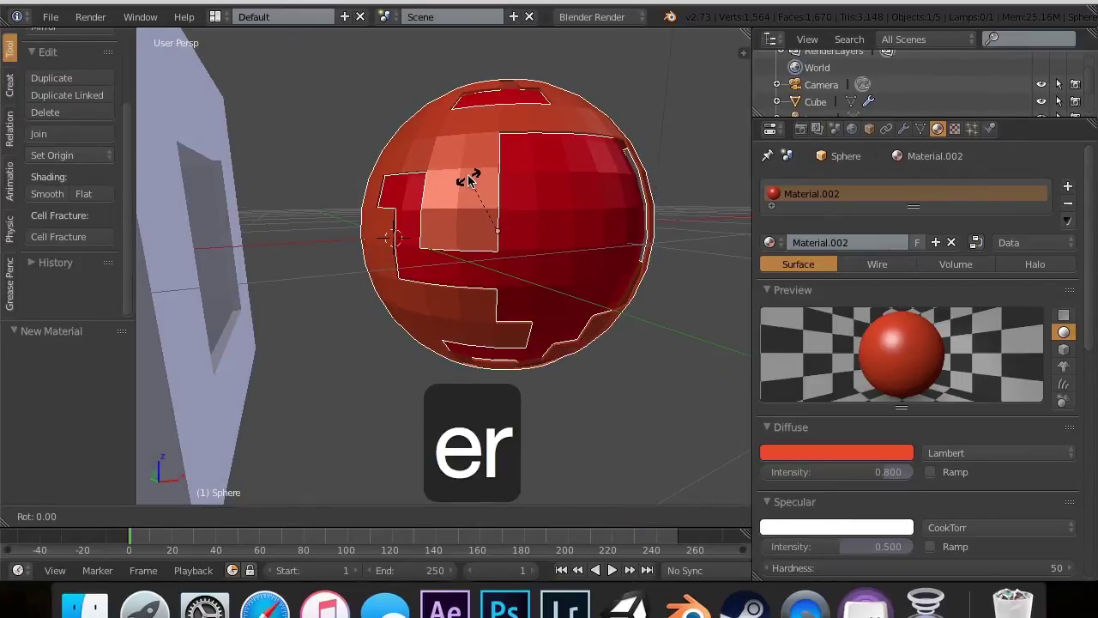
key("z")
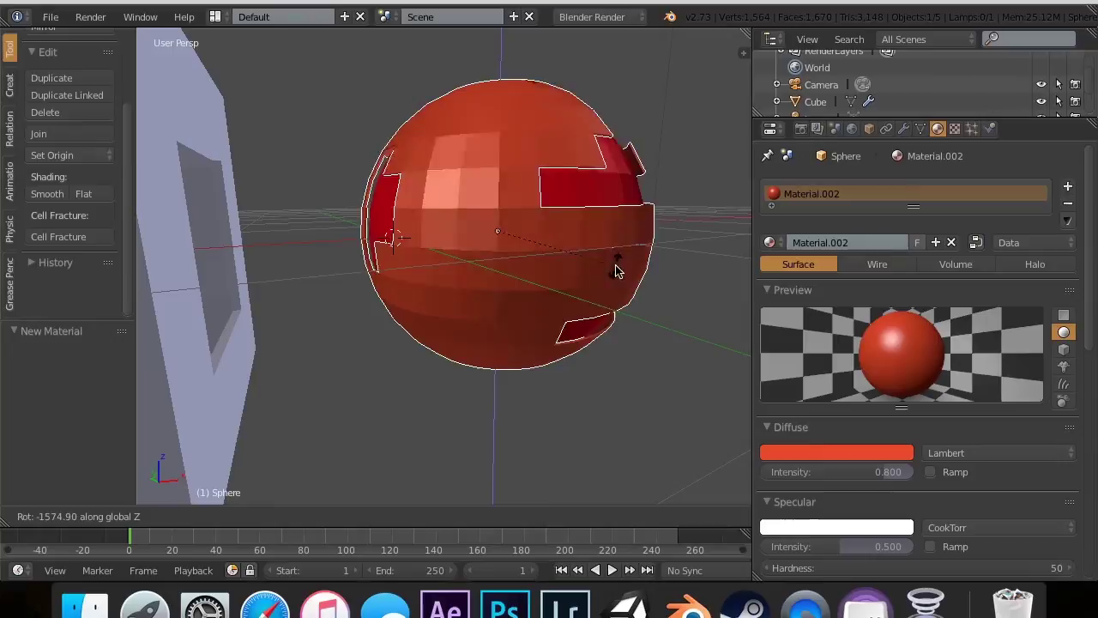
left_click(489, 337)
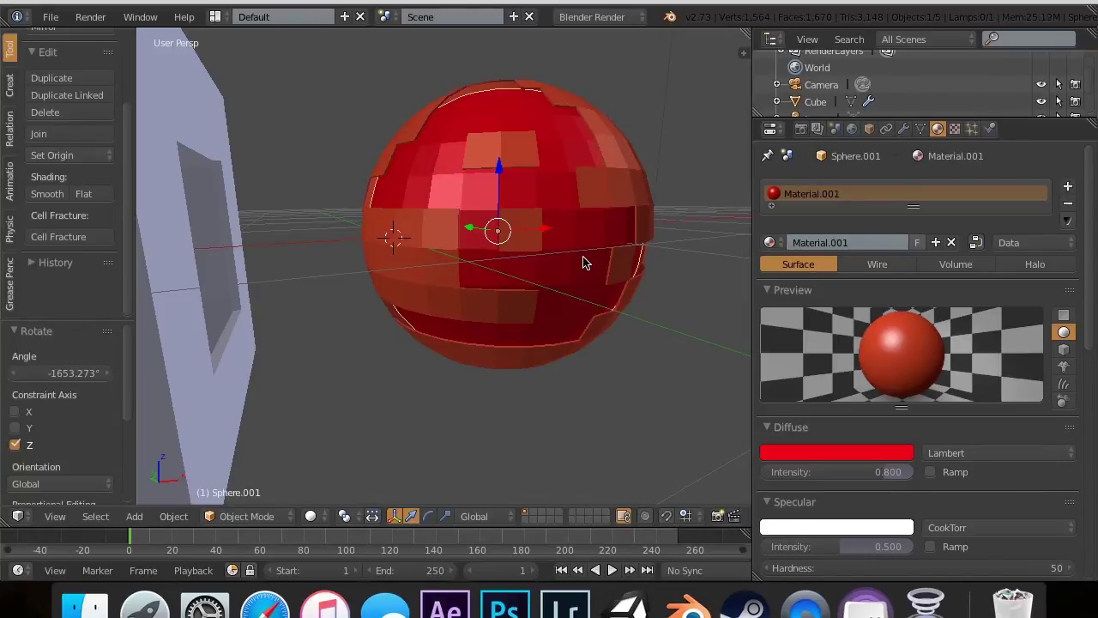
Step: Reselect the outer holed sphere and rotate it about the global Z axis again, leaving a large opening facing the view
right_click(557, 194)
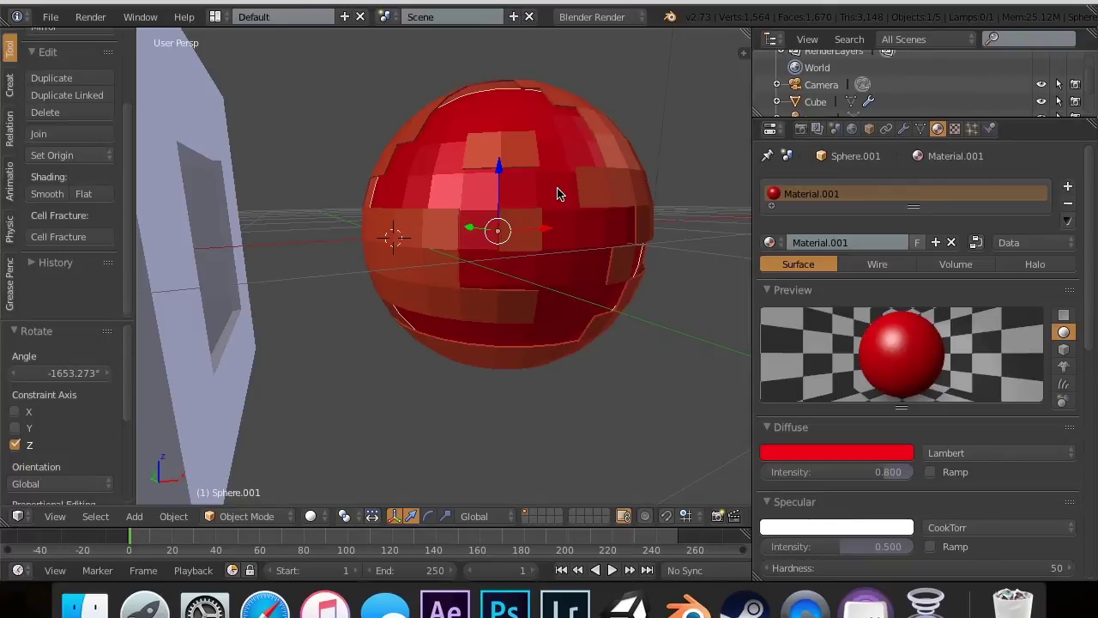
right_click(557, 194)
right_click(558, 194)
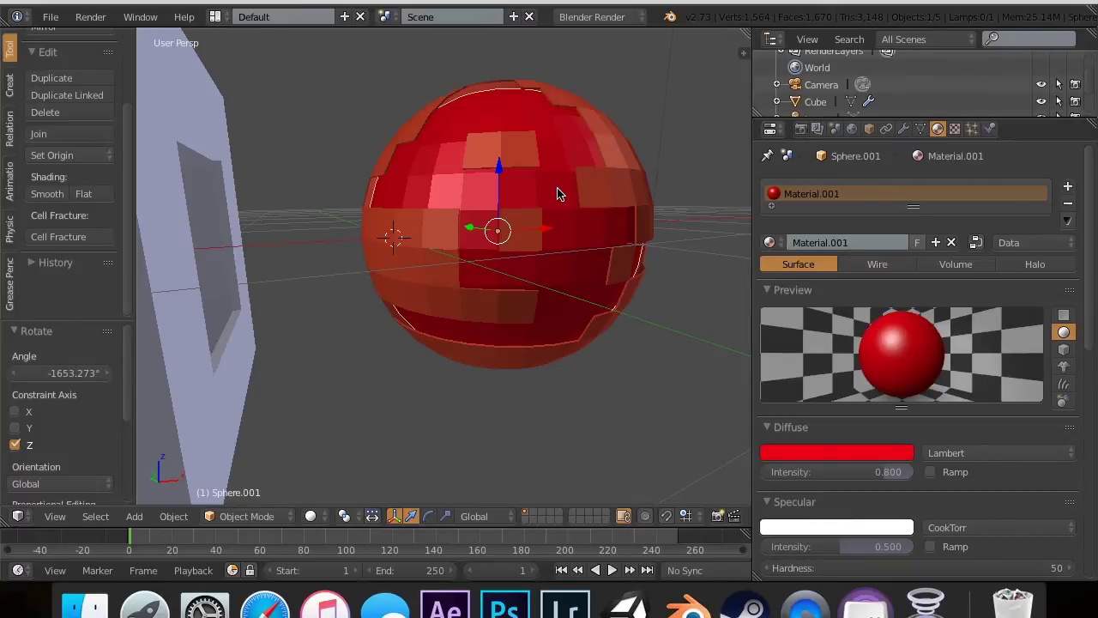
right_click(369, 231)
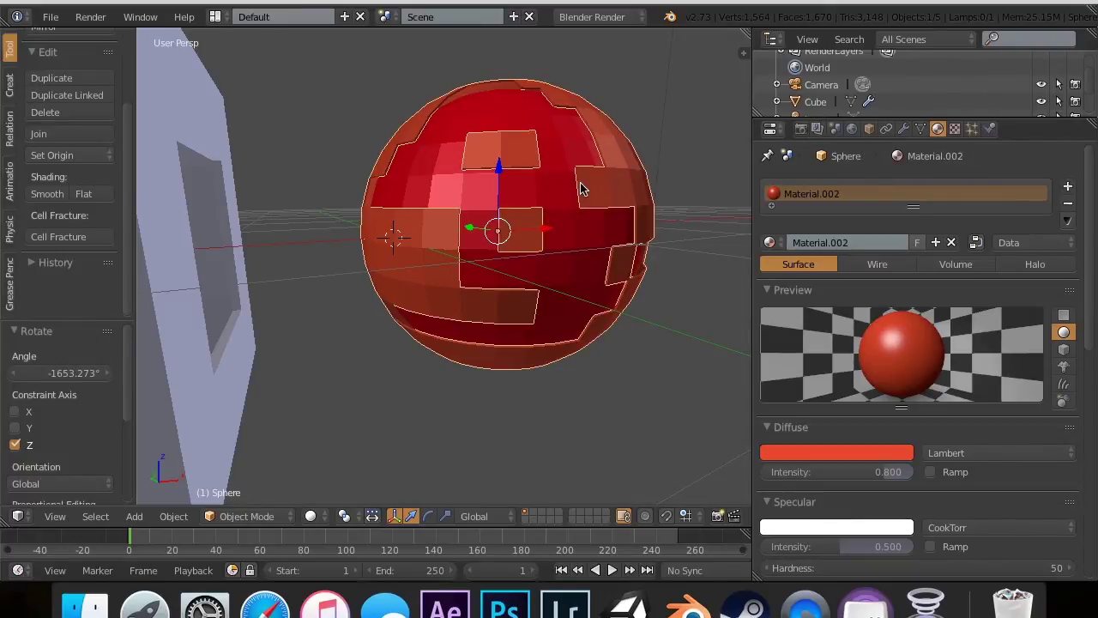
key("r")
key("z")
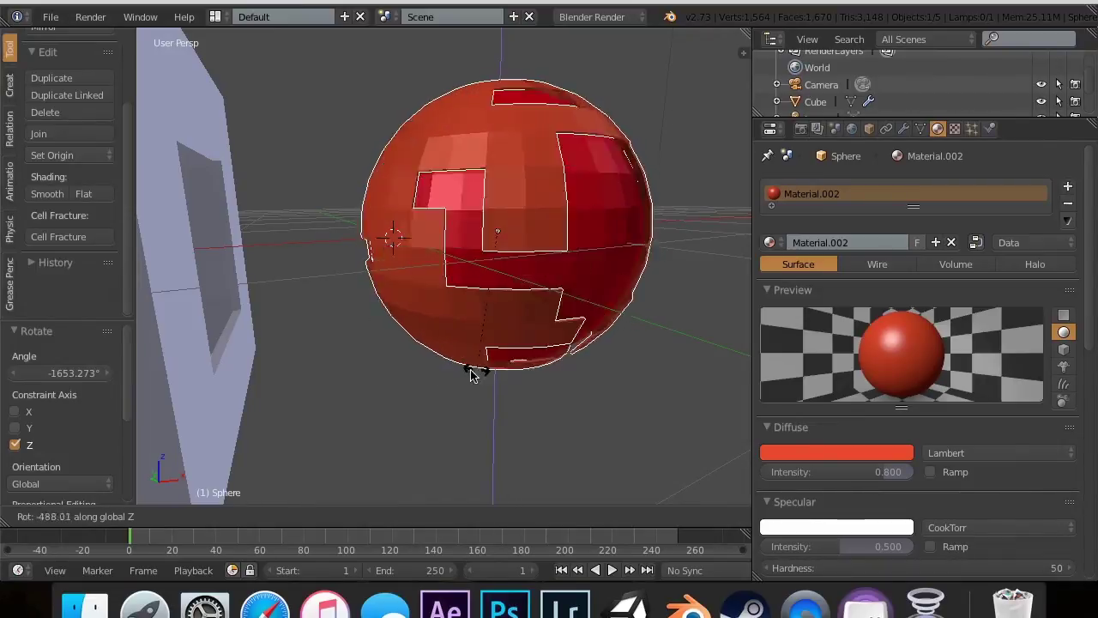
left_click(368, 331)
Step: Remove the material slots from both the outer holed sphere and the inner sphere
left_click(1067, 204)
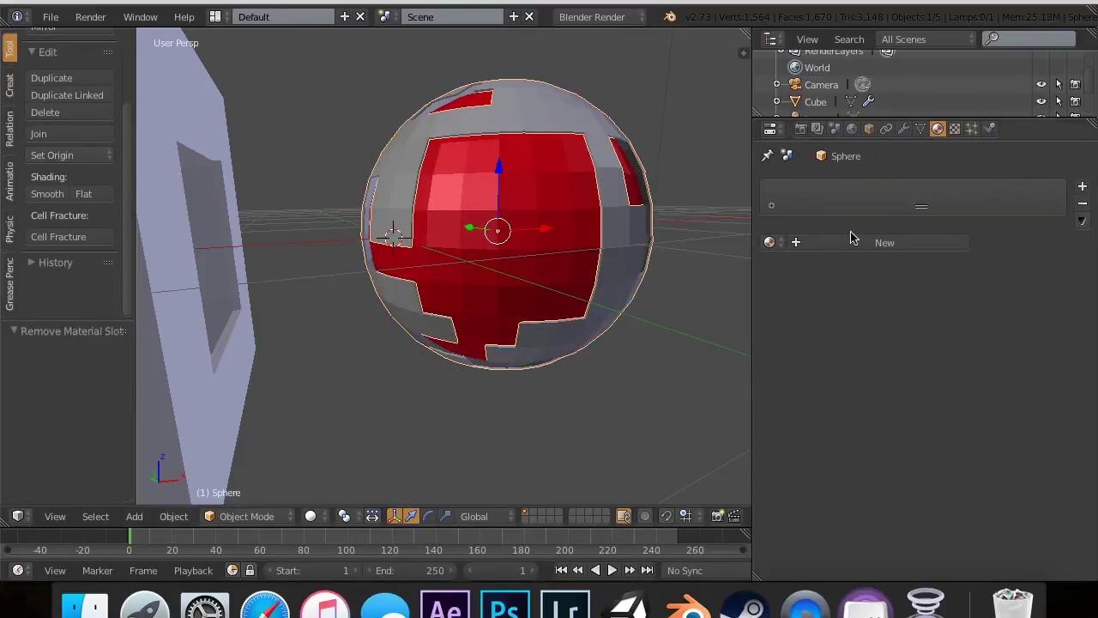
right_click(573, 148)
left_click(1075, 202)
middle_click_drag(642, 214, 640, 218)
middle_click_drag(576, 128, 575, 128)
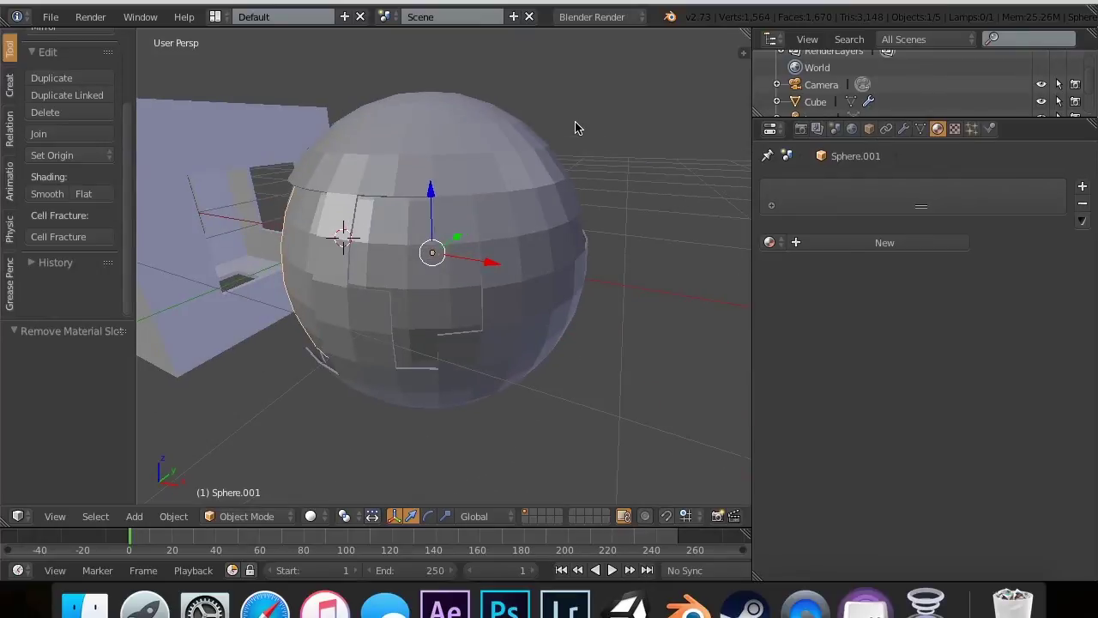